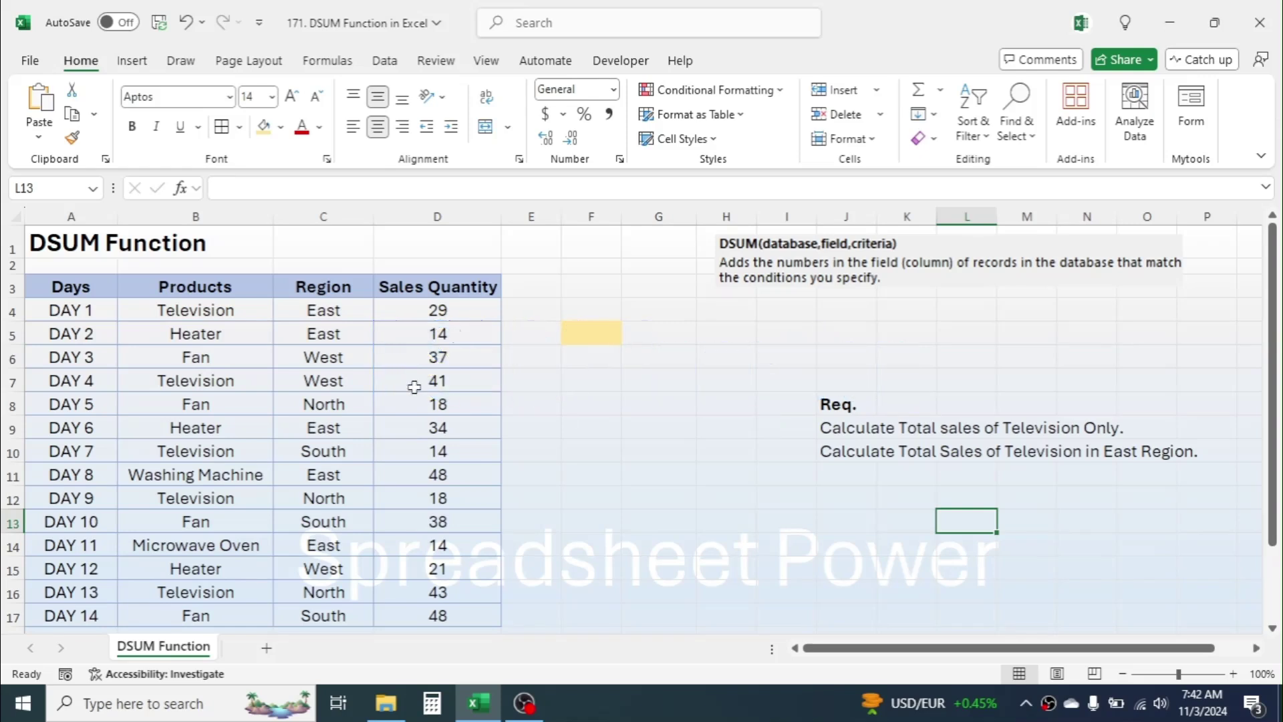
Step: Walk through the sales table: Days, Products, the East entry, Television rows, Sales Quantity and F5
{"action": "left_click", "coordinate": [640, 419]}
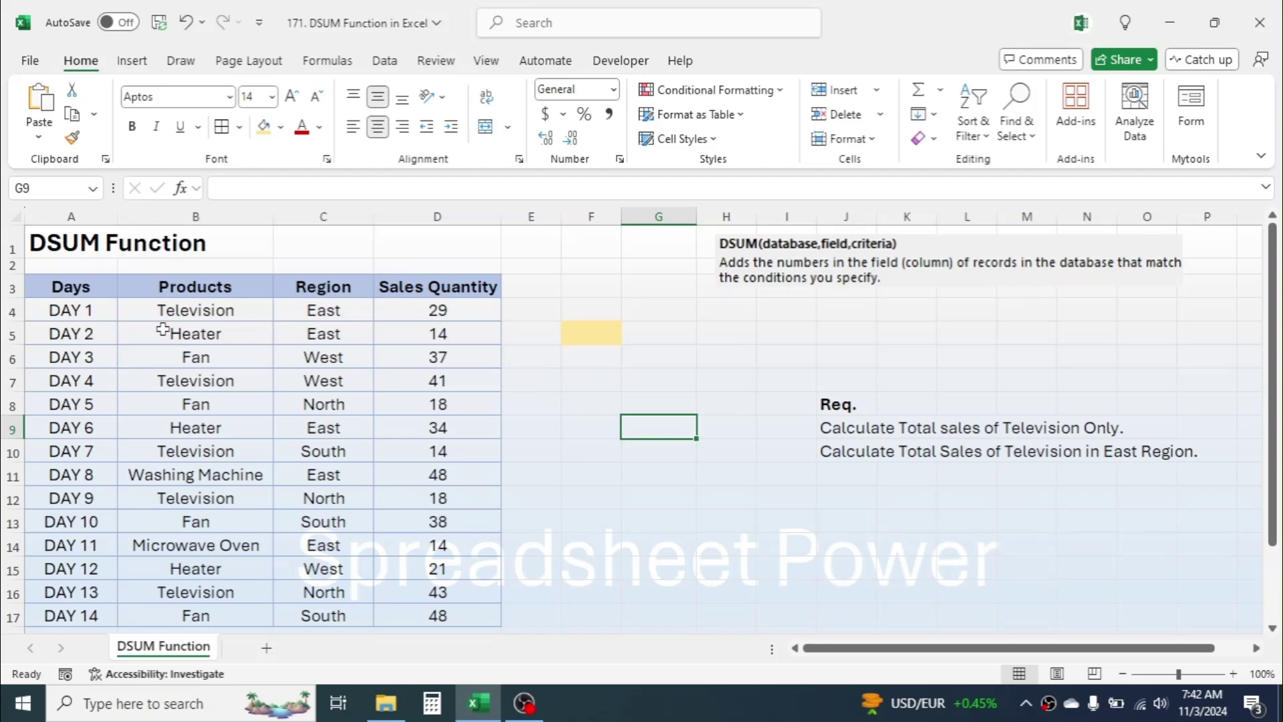
{"action": "left_click_drag", "start_coordinate": [96, 289], "coordinate": [77, 514]}
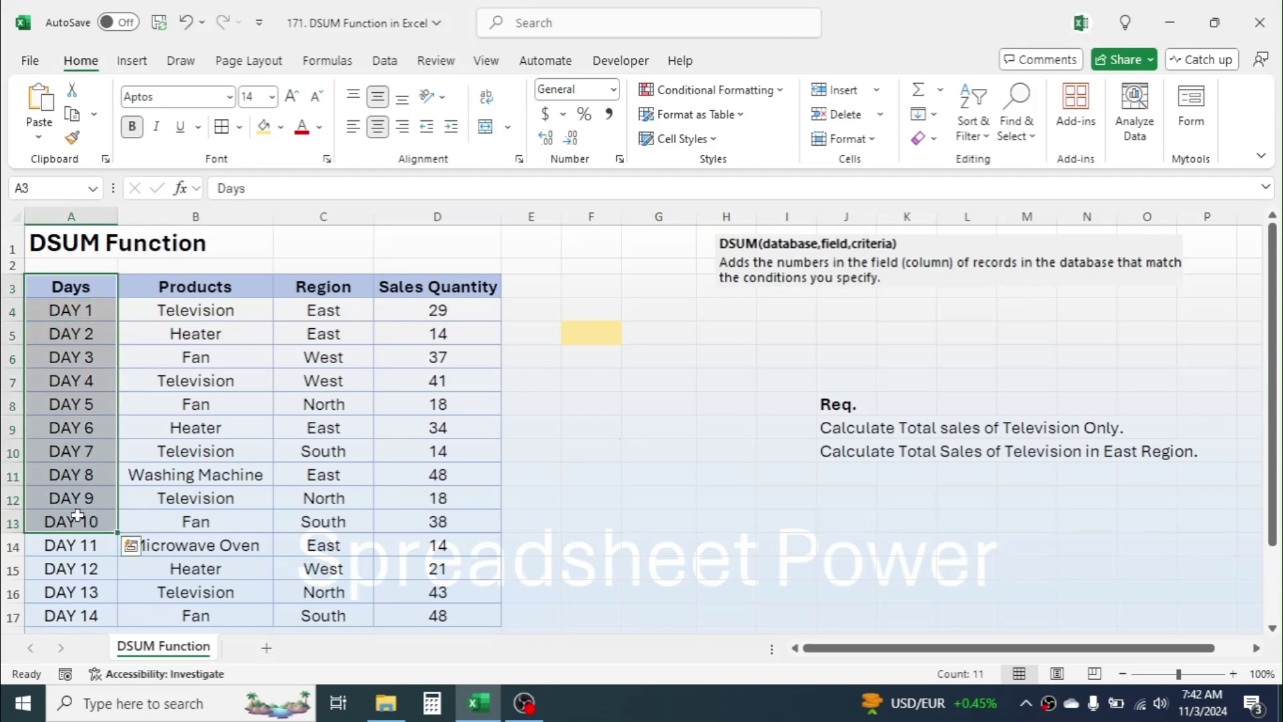
{"action": "left_click_drag", "start_coordinate": [226, 284], "coordinate": [196, 430]}
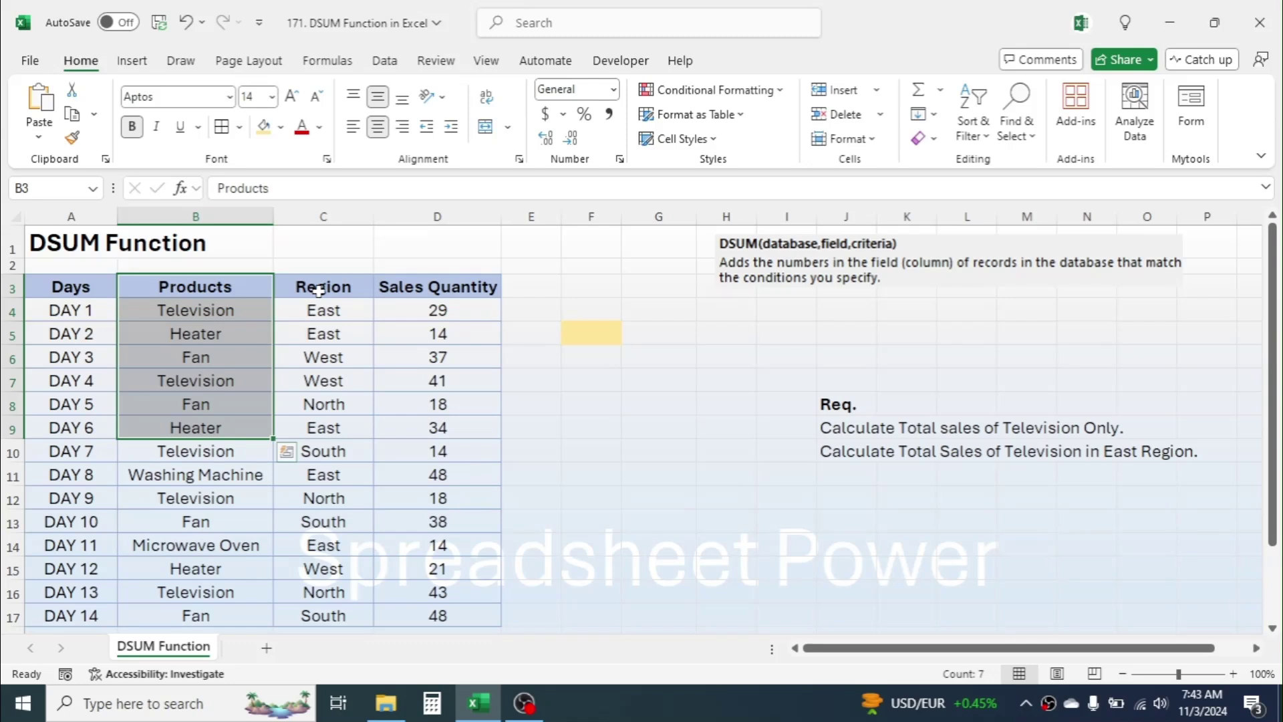
{"action": "left_click", "coordinate": [321, 332]}
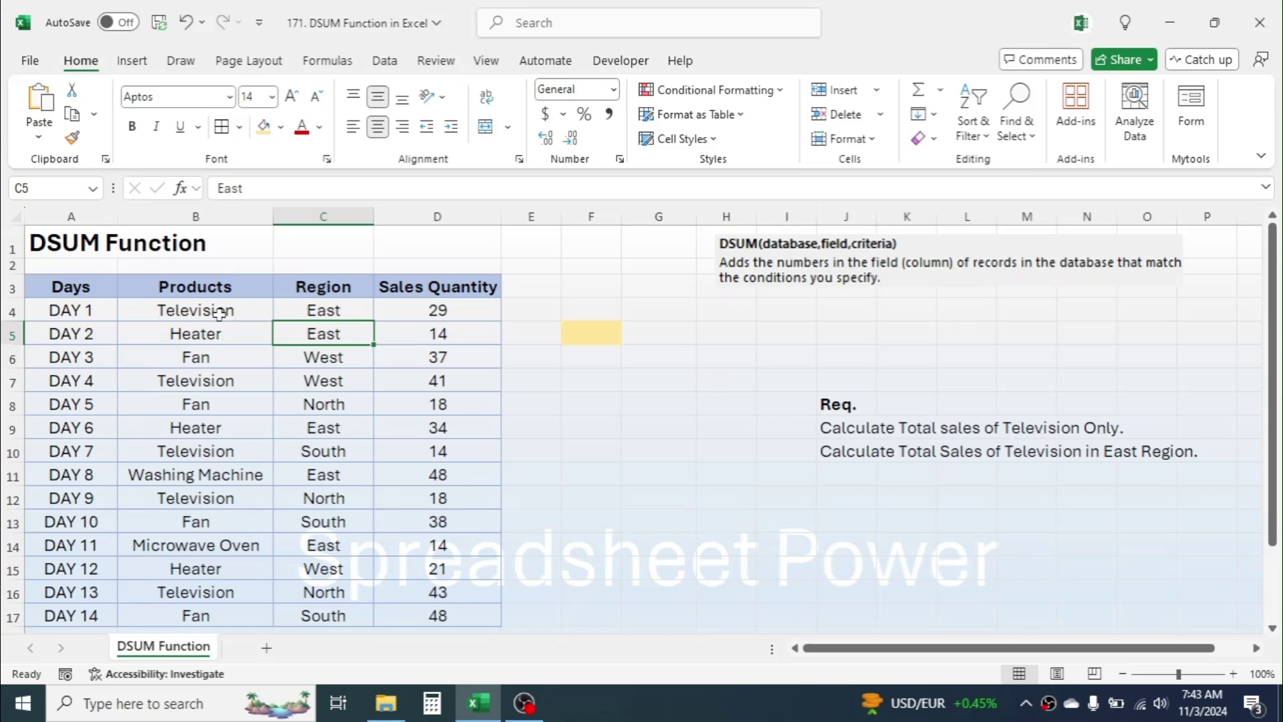
{"action": "left_click", "coordinate": [217, 313]}
{"action": "left_click", "coordinate": [215, 379]}
{"action": "left_click", "coordinate": [200, 451]}
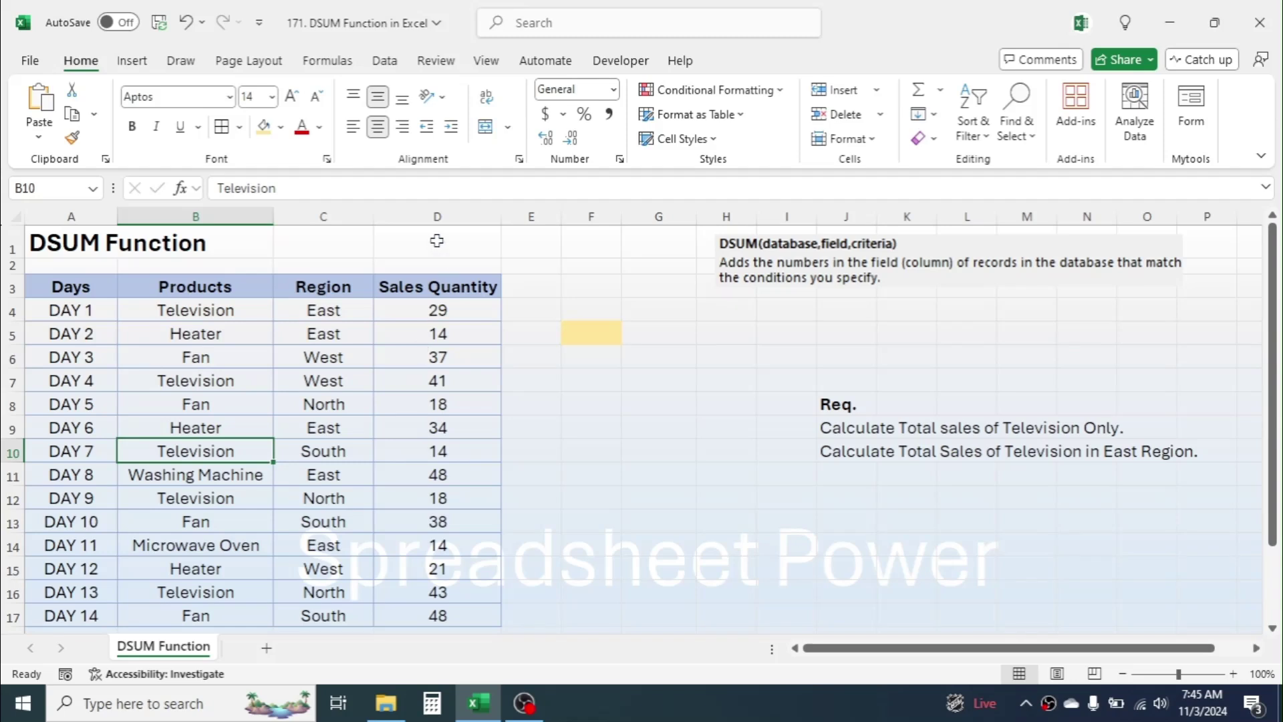
{"action": "left_click", "coordinate": [435, 215]}
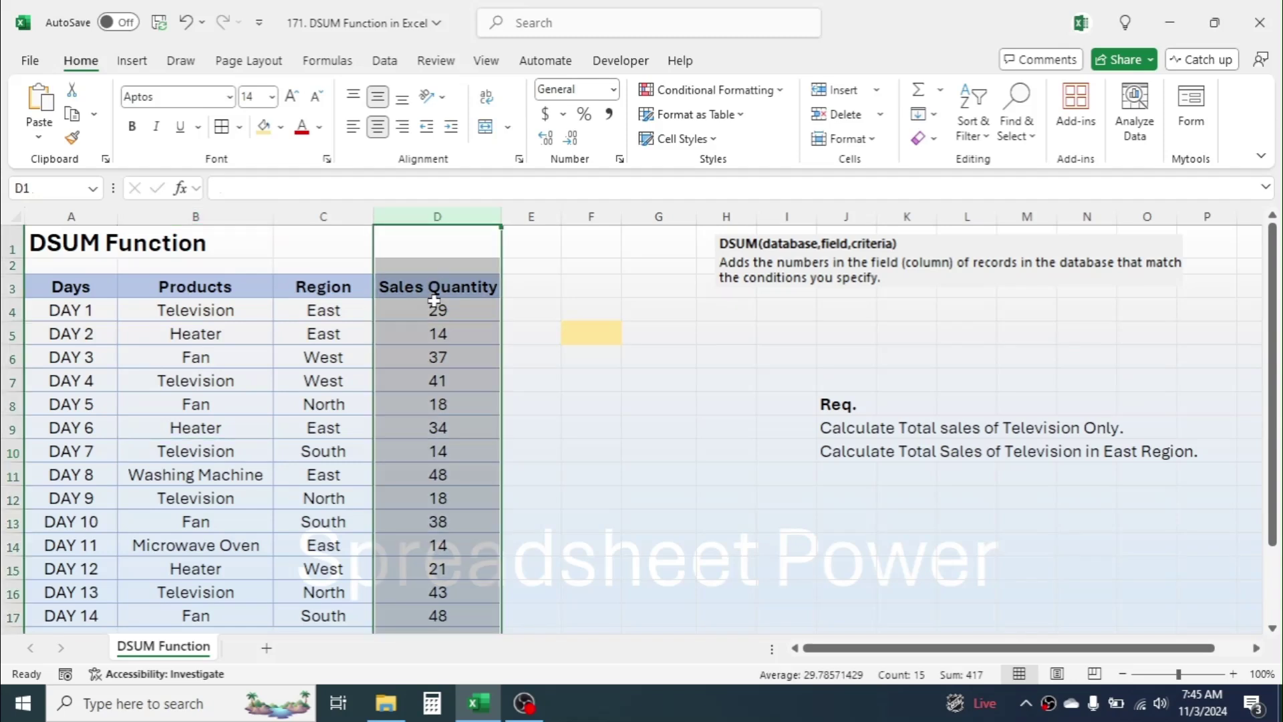
{"action": "left_click", "coordinate": [928, 314]}
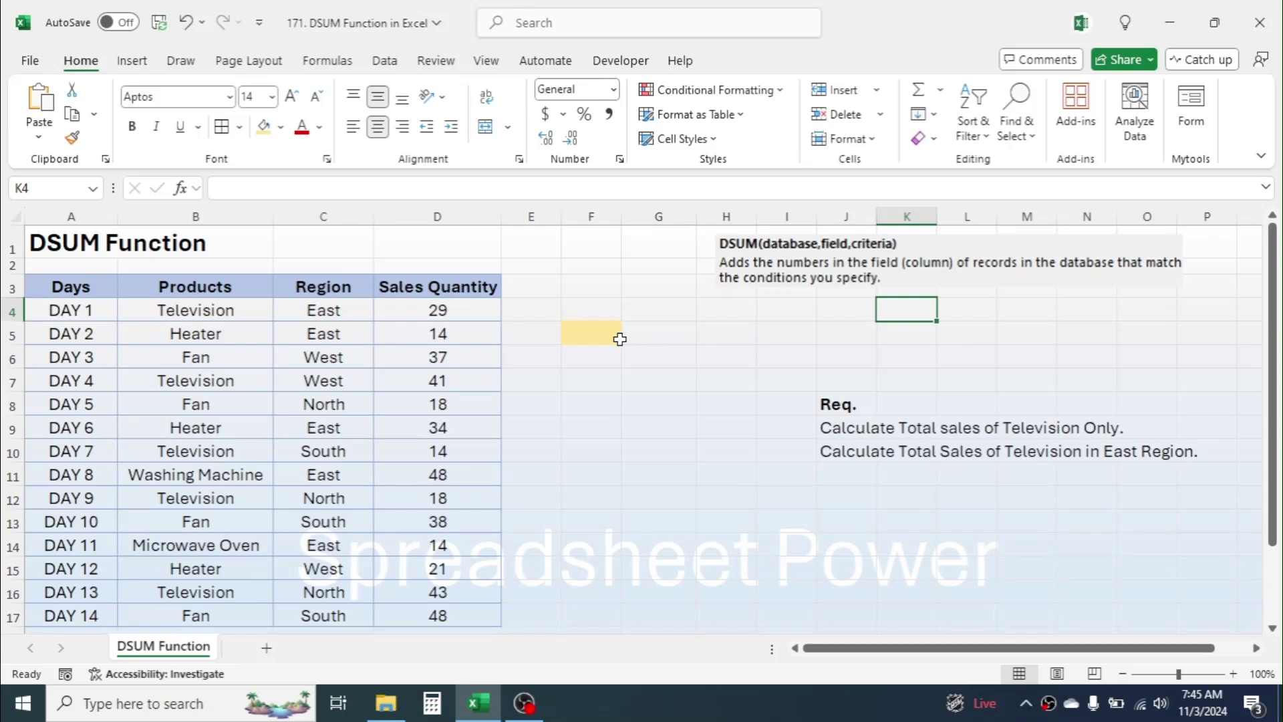
{"action": "left_click", "coordinate": [609, 334]}
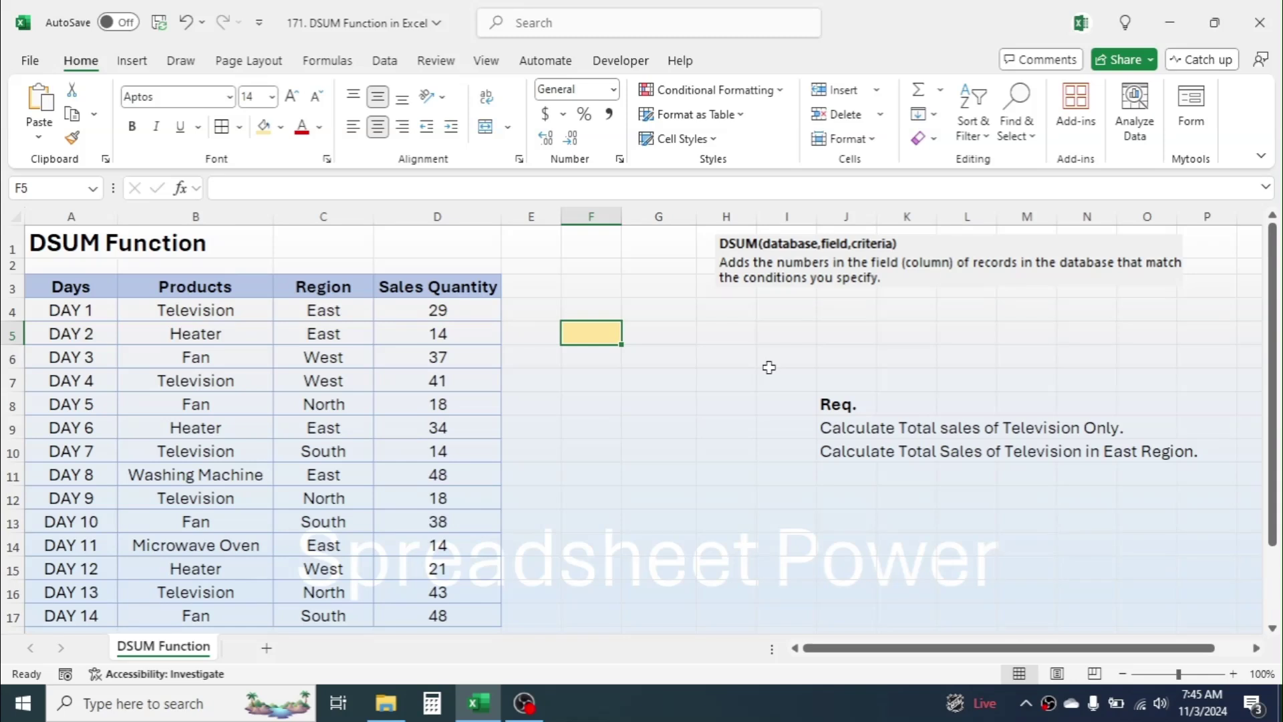
Step: Enter Television in I5 and the header Products in I4
{"action": "left_click", "coordinate": [795, 337]}
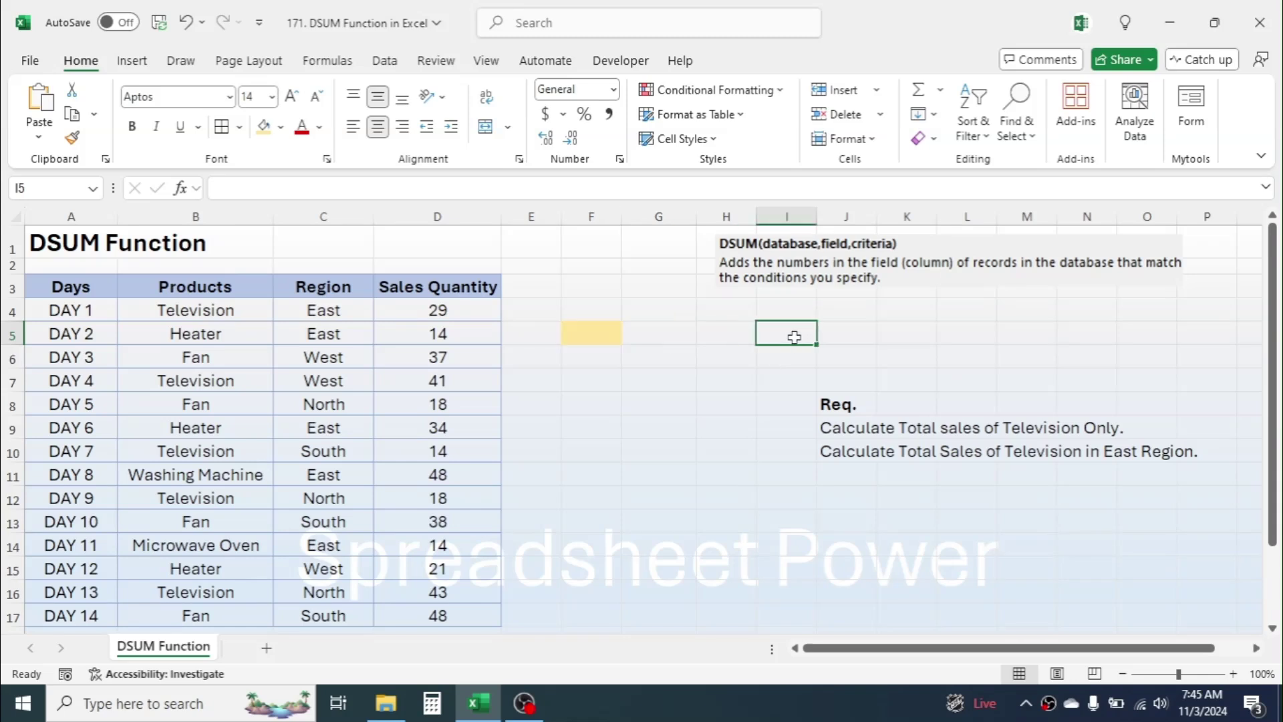
{"action": "type", "text": "Te"}
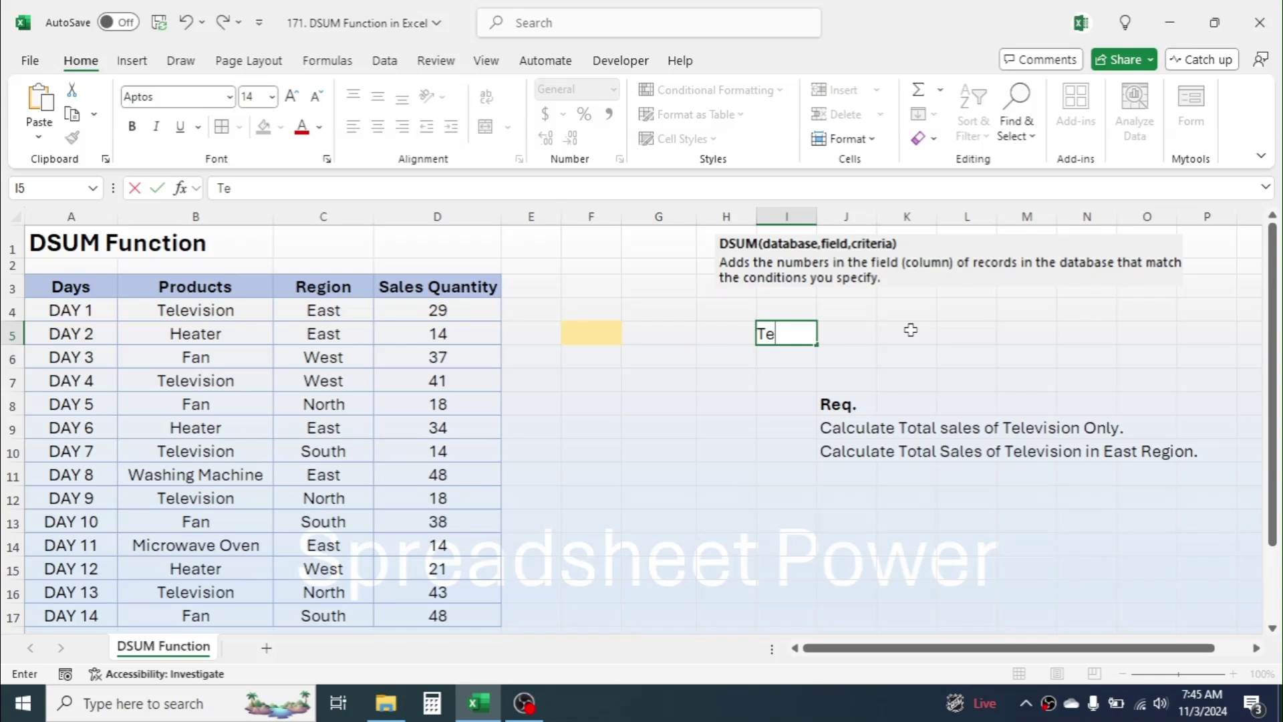
{"action": "type", "text": "levision"}
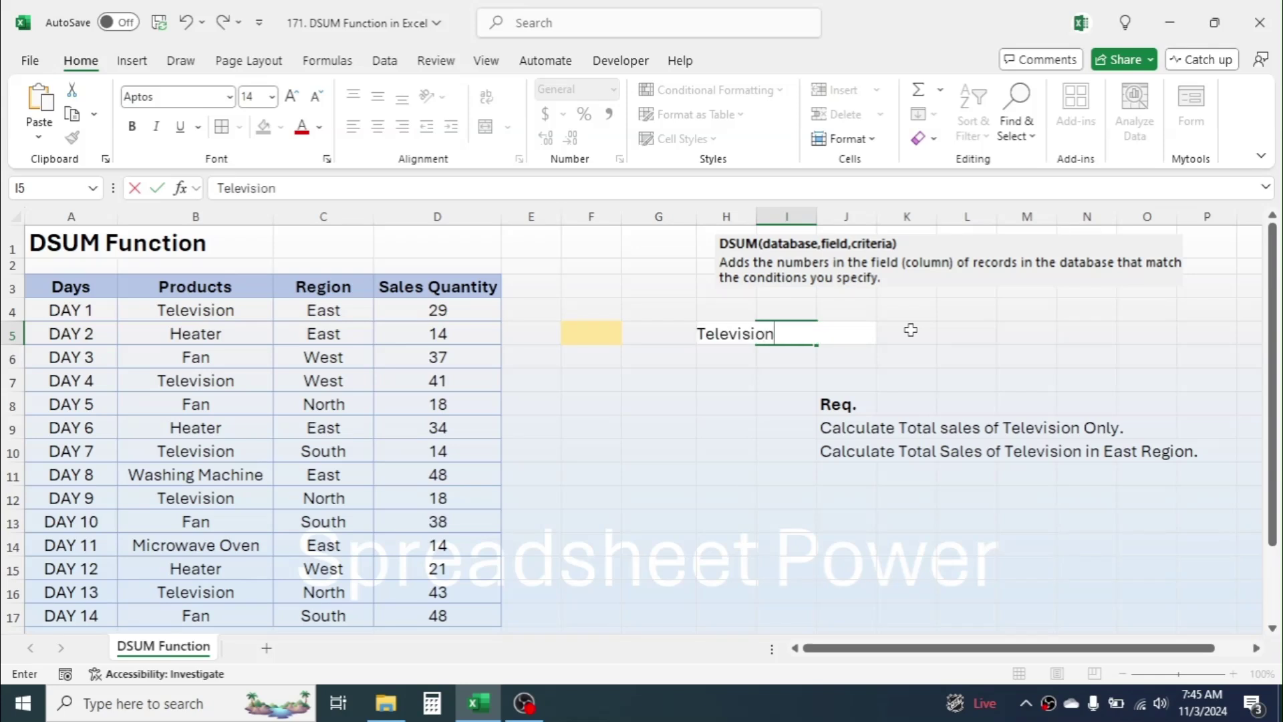
{"action": "key", "text": "Return"}
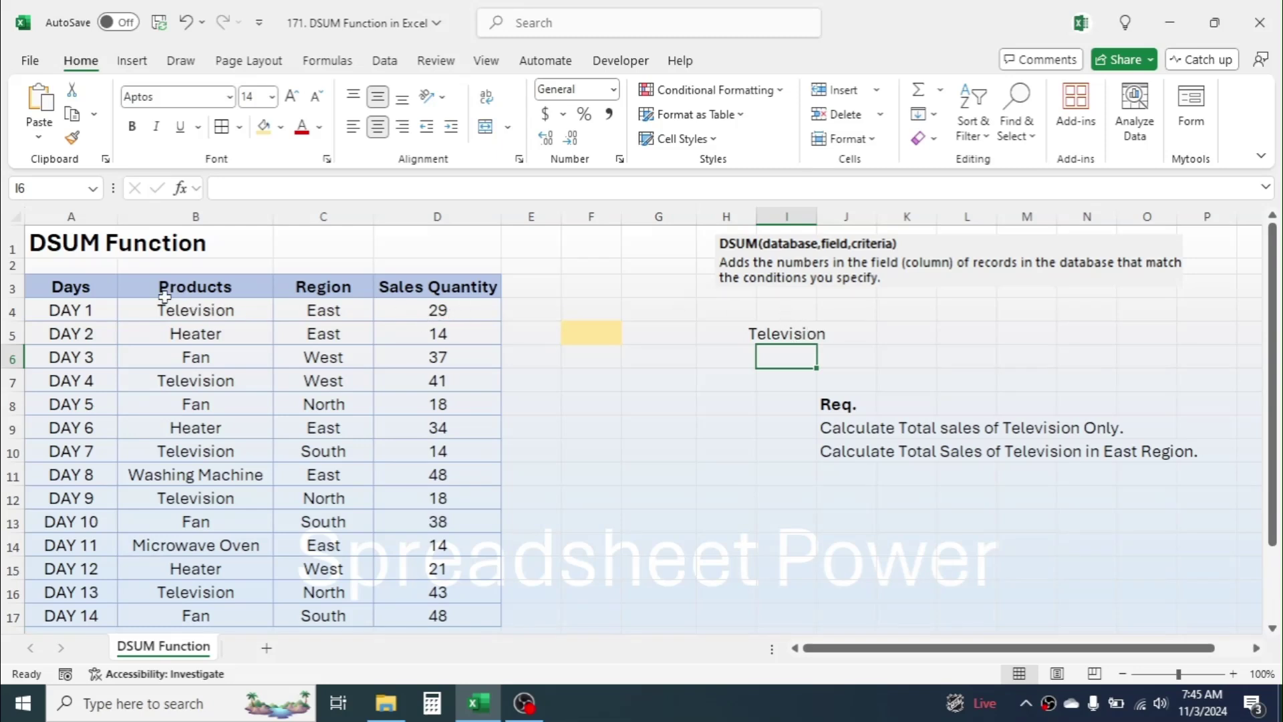
{"action": "left_click", "coordinate": [770, 309]}
{"action": "type", "text": "P"}
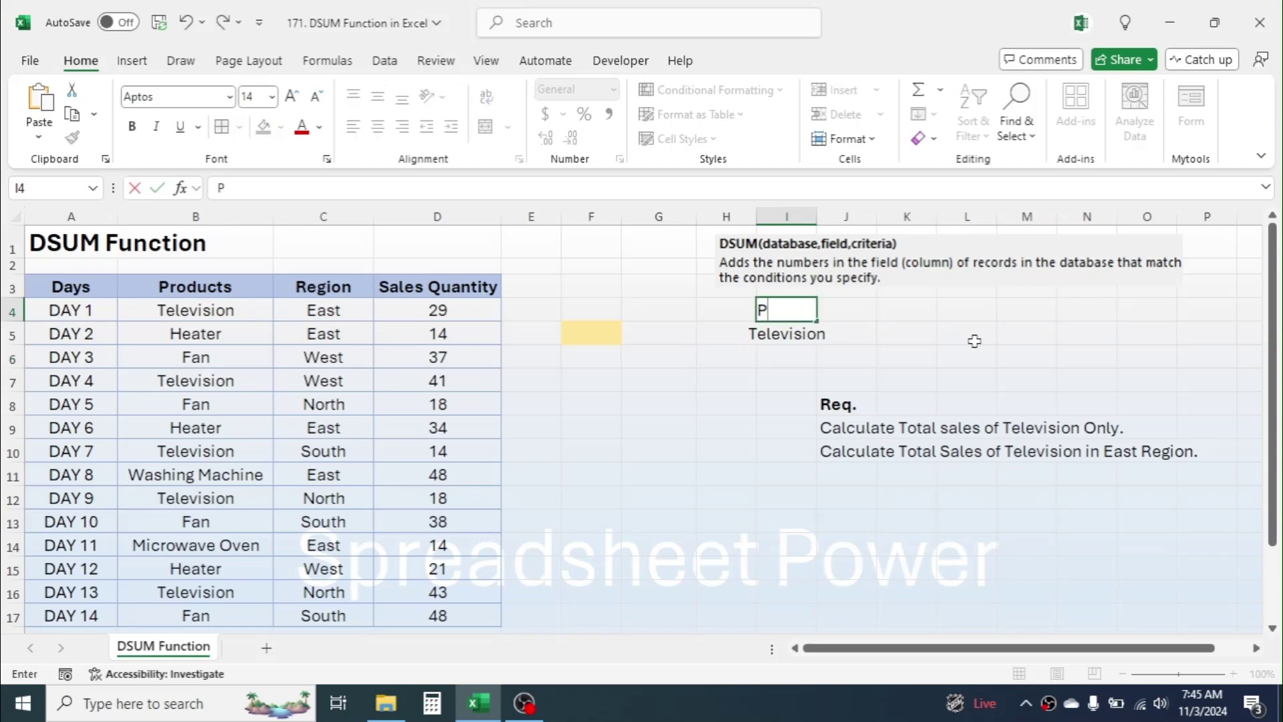
{"action": "type", "text": "roducts"}
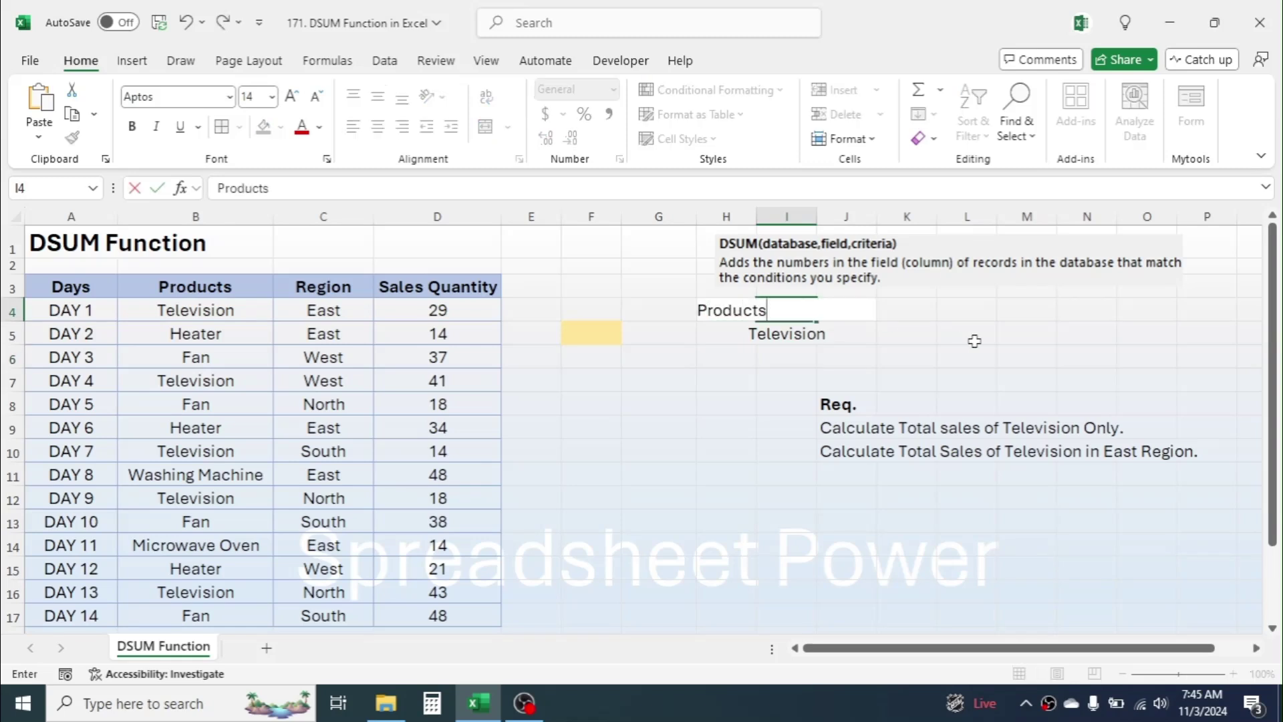
{"action": "key", "text": "Return"}
{"action": "left_click", "coordinate": [591, 332]}
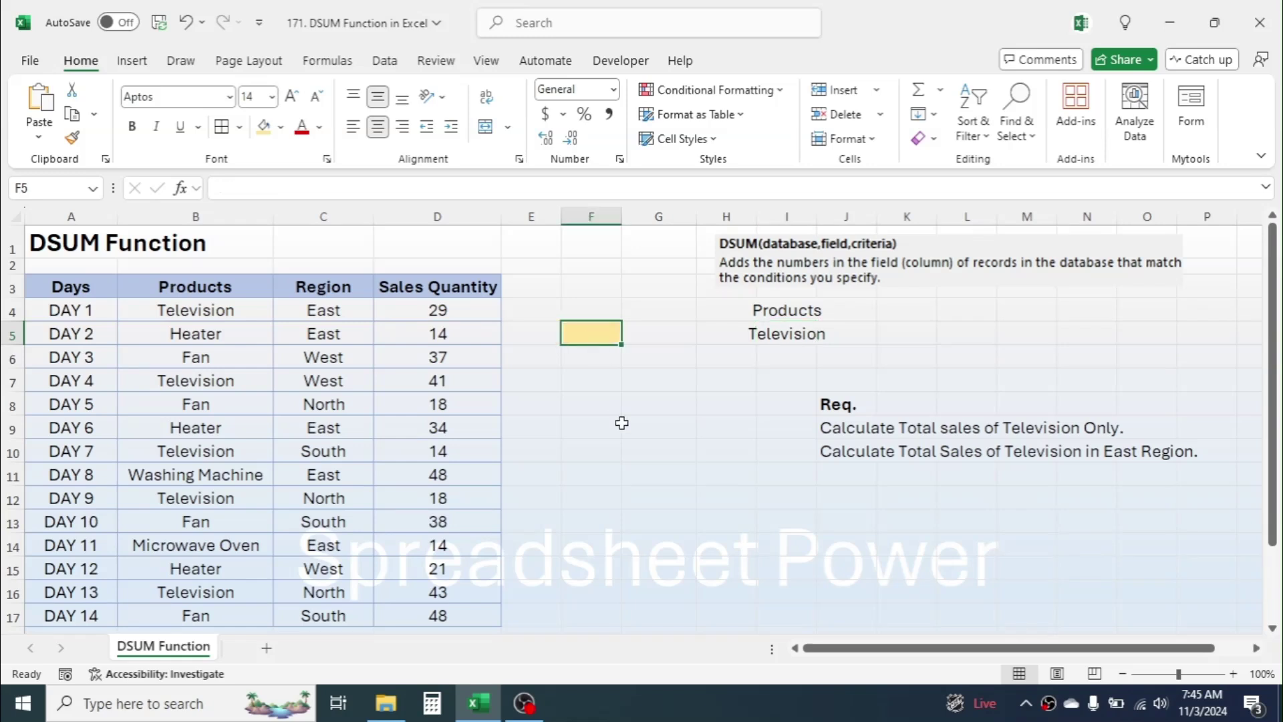
Step: Enter =DSUM(A3:D17,4,I4:I5) in F5, returning 145 Television units
{"action": "type", "text": "="}
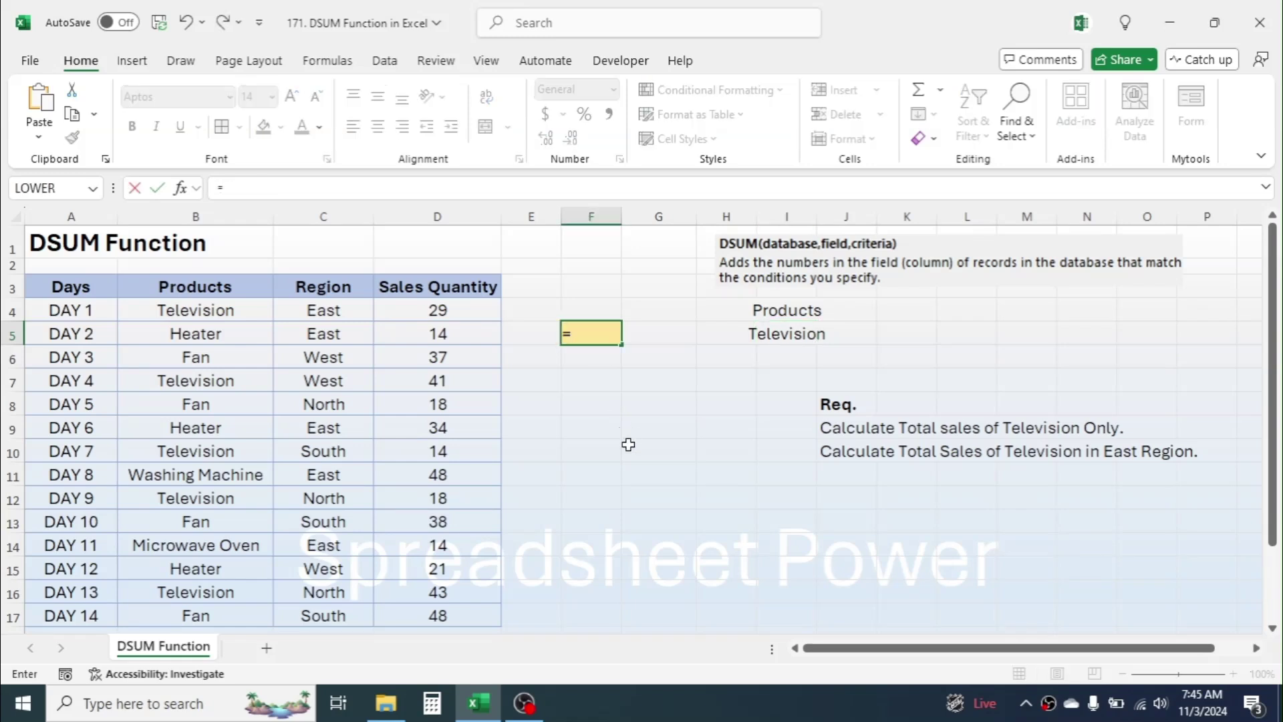
{"action": "type", "text": "DSUM("}
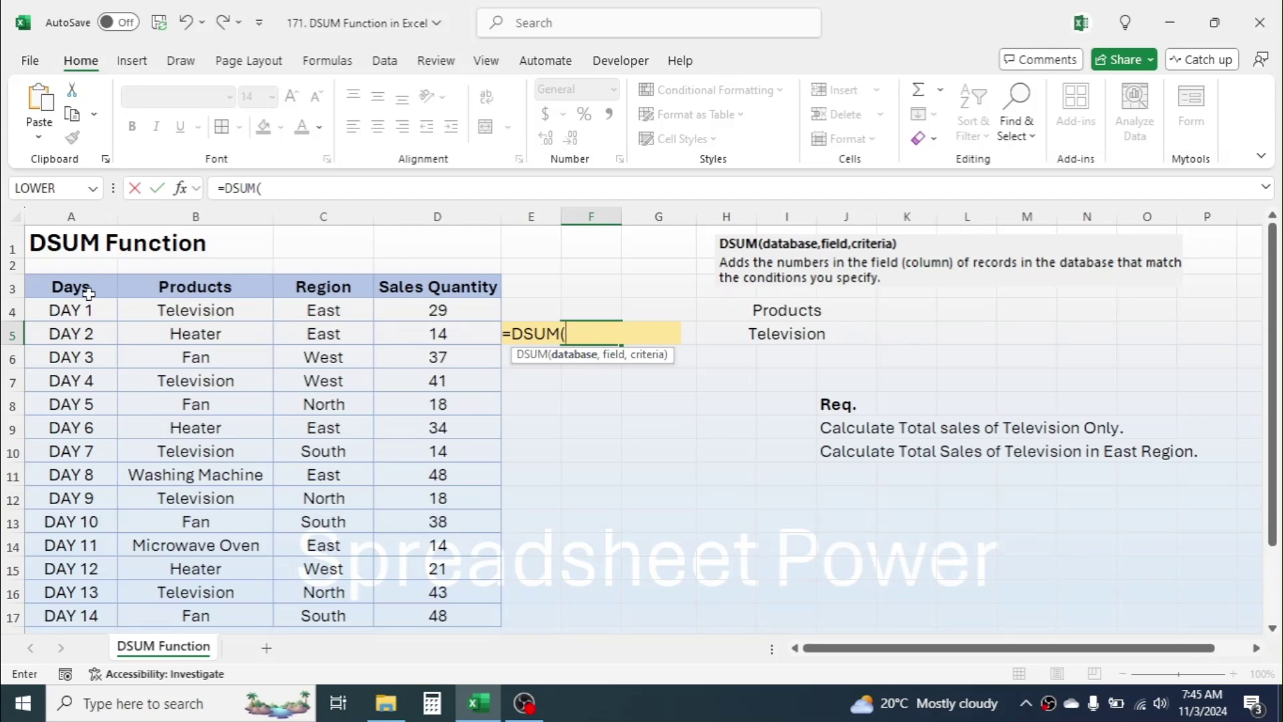
{"action": "left_click_drag", "start_coordinate": [94, 292], "coordinate": [417, 542]}
{"action": "type", "text": ","}
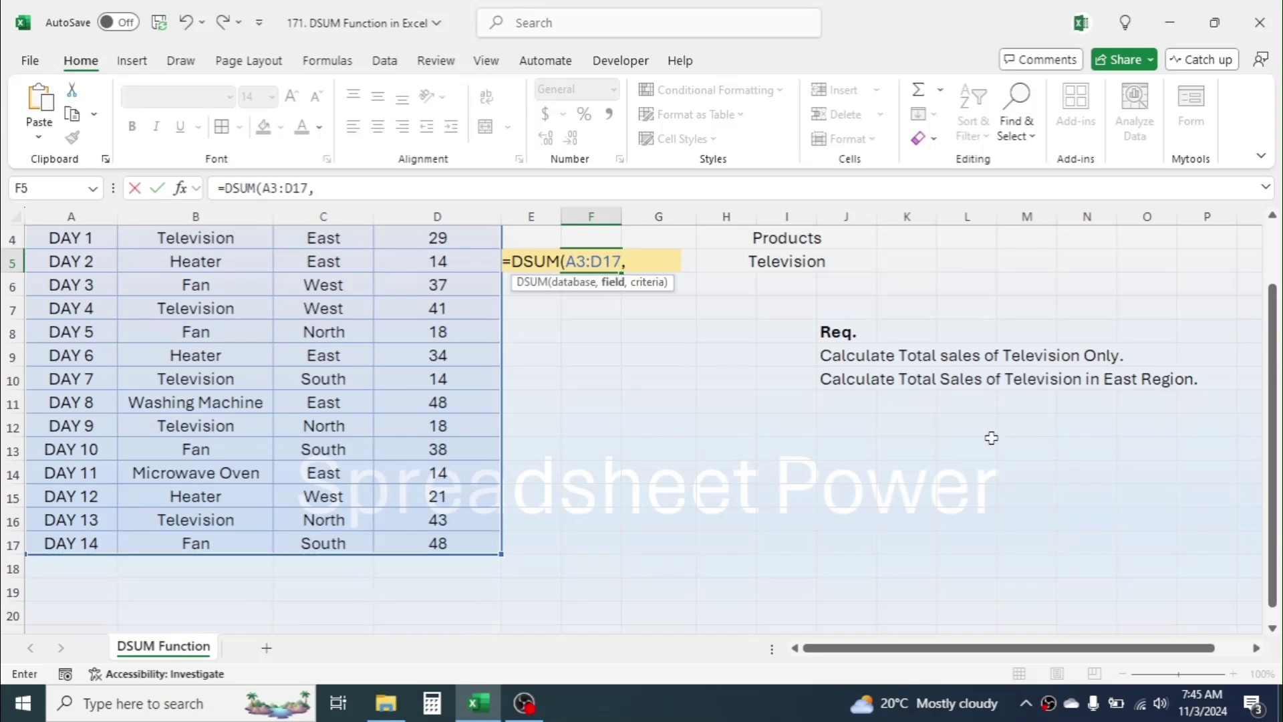
{"action": "scroll", "coordinate": [802, 435], "scroll_direction": "up", "scroll_amount": 1}
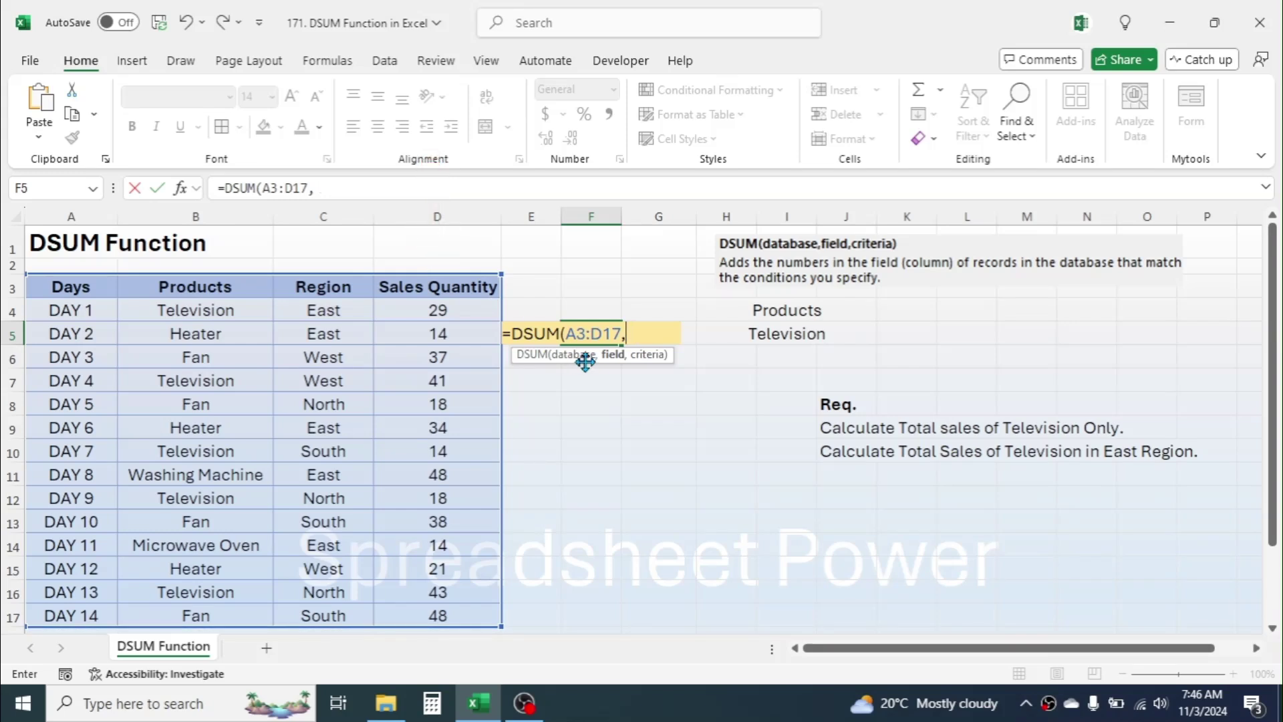
{"action": "type", "text": "ales Qu"}
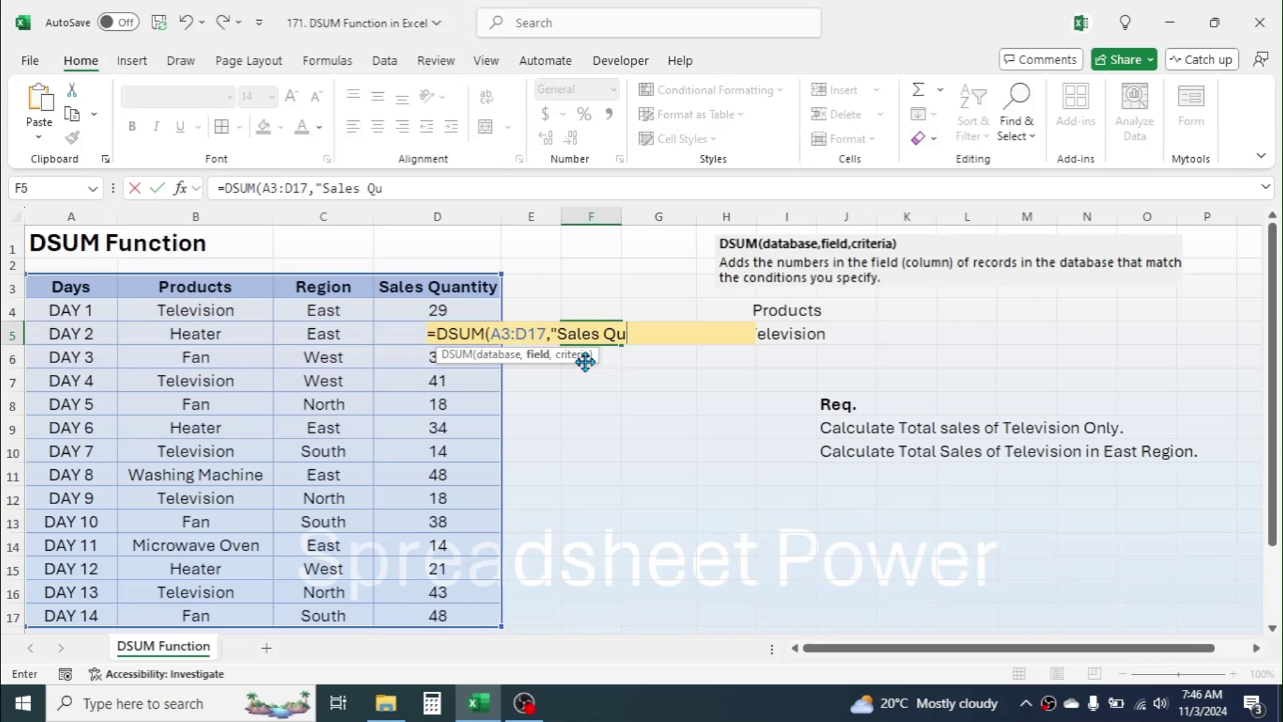
{"action": "type", "text": "antit"}
{"action": "key", "text": "BackSpace"}
{"action": "key", "text": "BackSpace"}
{"action": "key", "text": "BackSpace"}
{"action": "key", "text": "BackSpace"}
{"action": "key", "text": "BackSpace"}
{"action": "key", "text": "BackSpace"}
{"action": "key", "text": "BackSpace"}
{"action": "key", "text": "BackSpace"}
{"action": "key", "text": "BackSpace"}
{"action": "key", "text": "BackSpace"}
{"action": "key", "text": "BackSpace"}
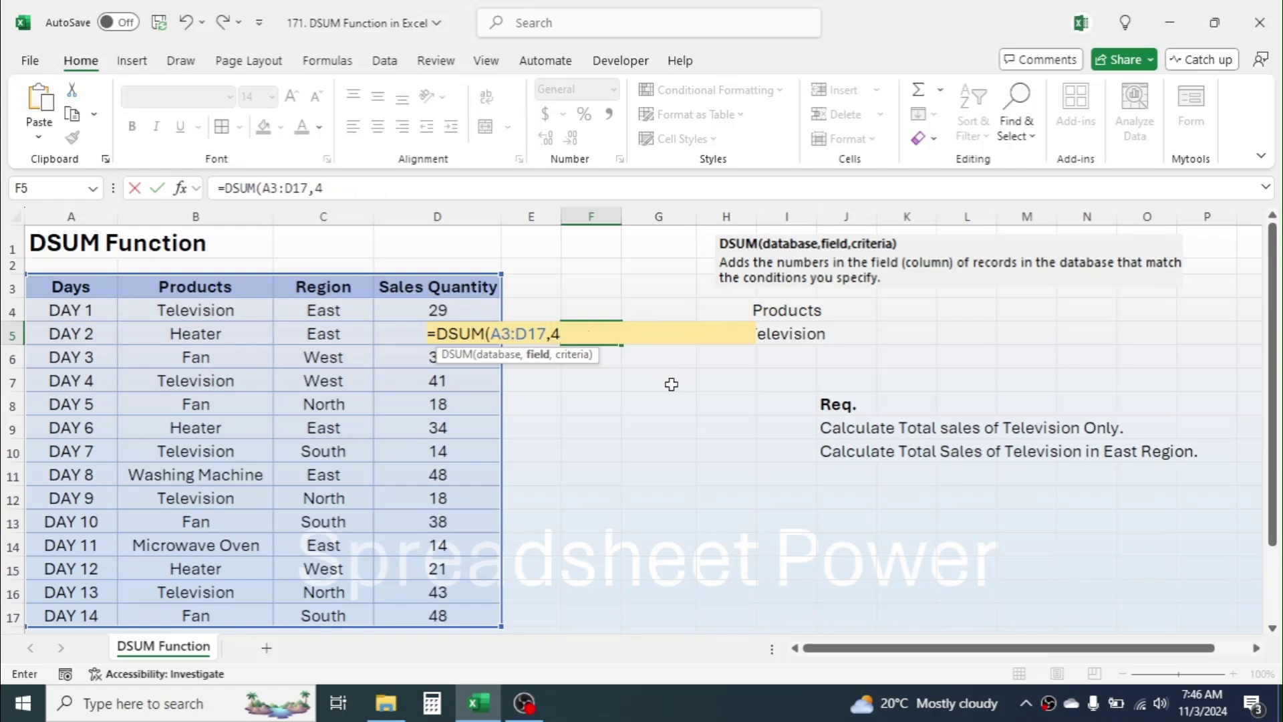
{"action": "type", "text": ","}
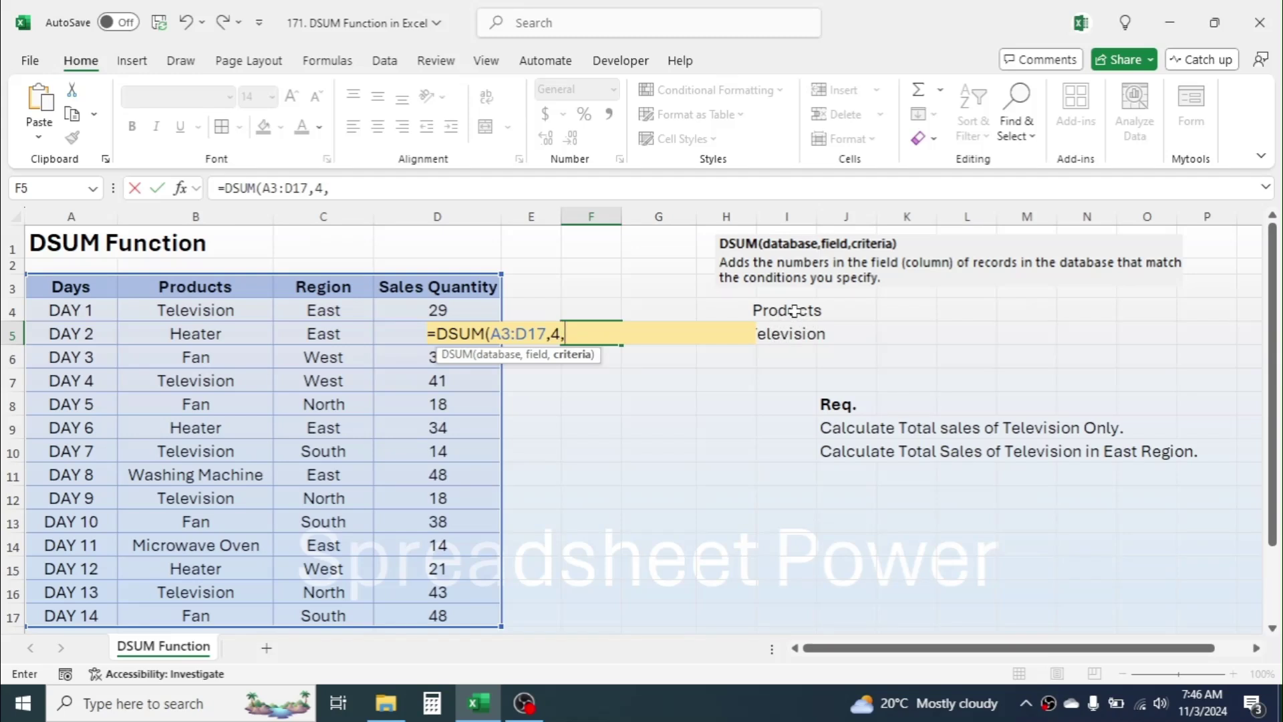
{"action": "mouse_move", "coordinate": [795, 311]}
{"action": "left_mouse_down"}
{"action": "mouse_move", "coordinate": [794, 331]}
{"action": "mouse_move", "coordinate": [779, 324]}
{"action": "left_mouse_up"}
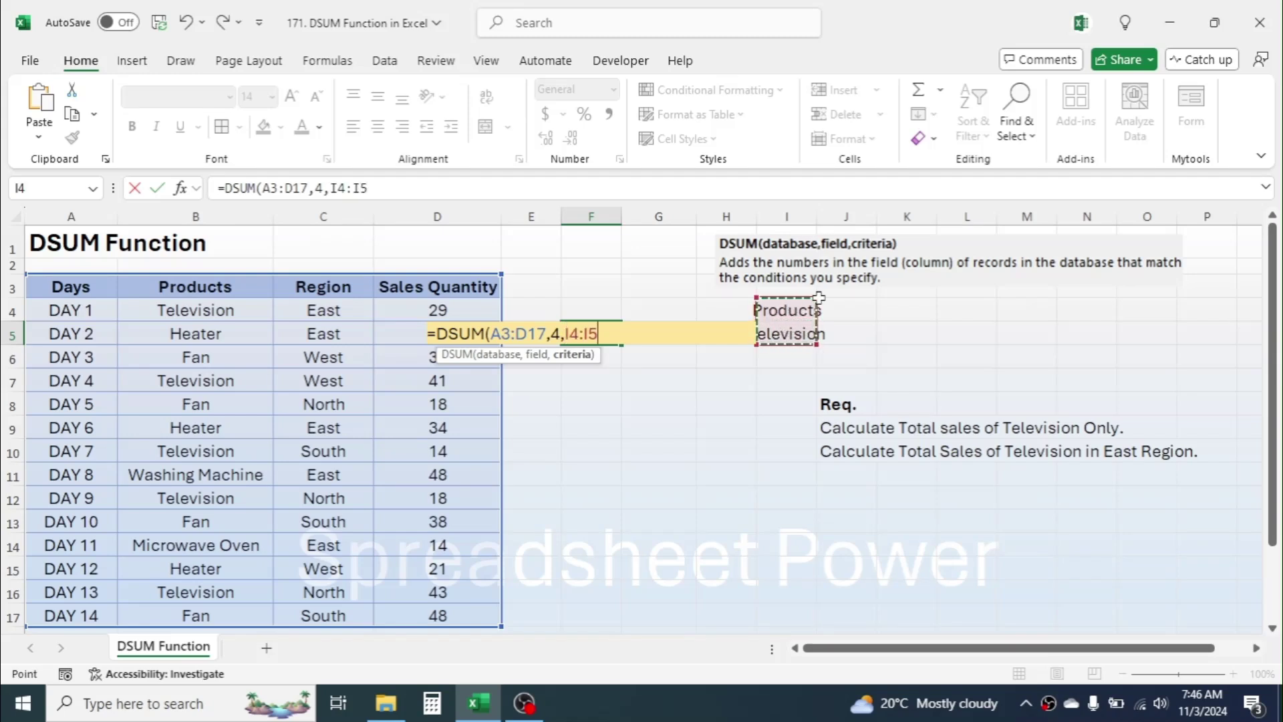
{"action": "type", "text": ")"}
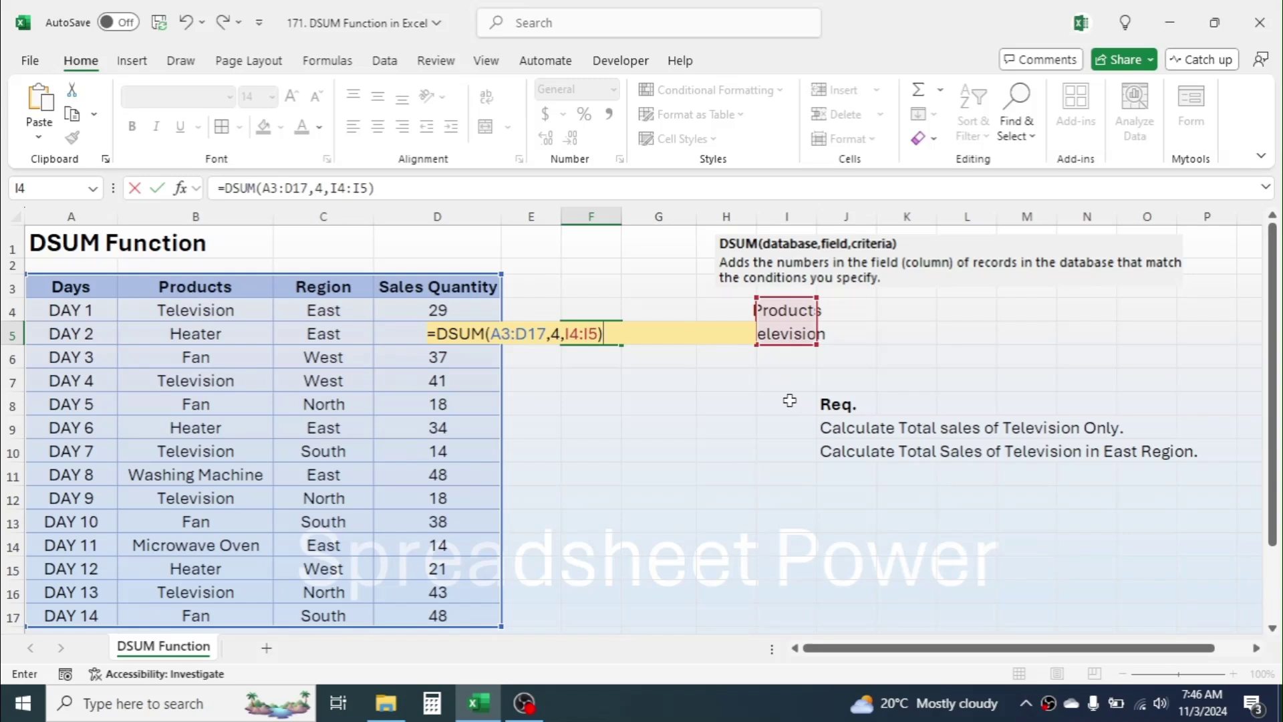
{"action": "key", "text": "Return"}
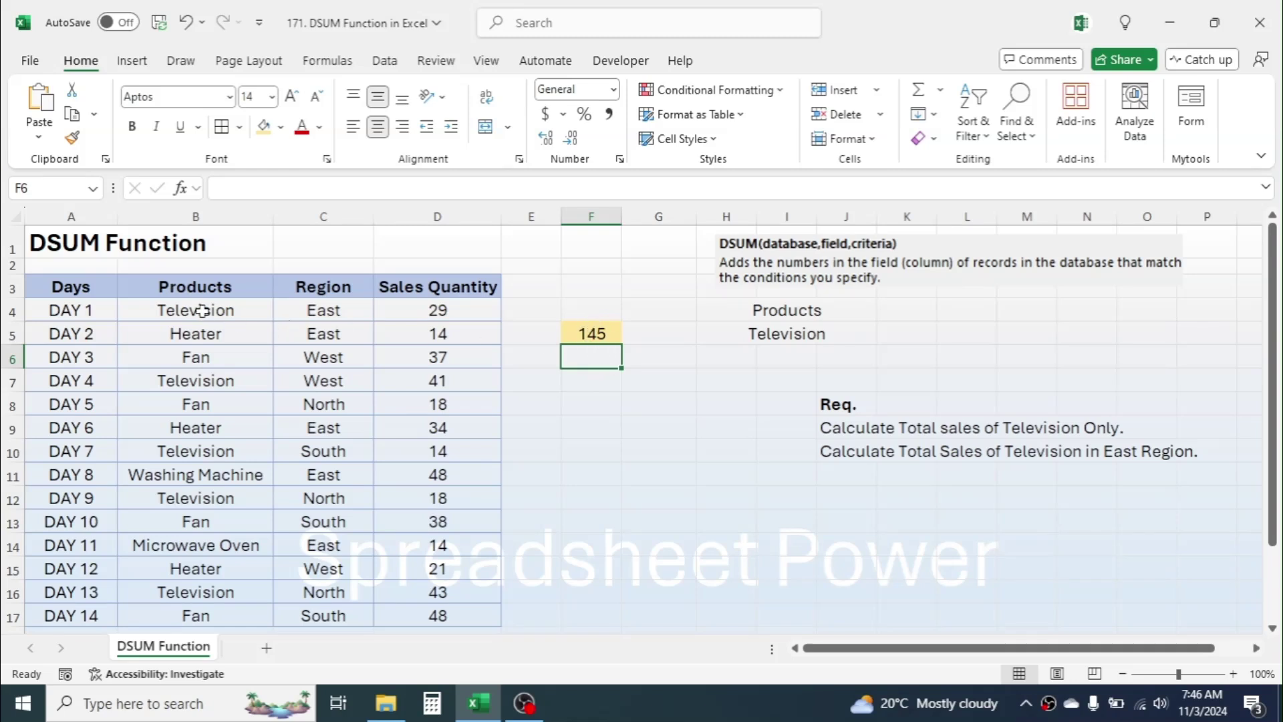
{"action": "left_click", "coordinate": [460, 594]}
{"action": "left_click", "coordinate": [442, 496], "text": "ctrl"}
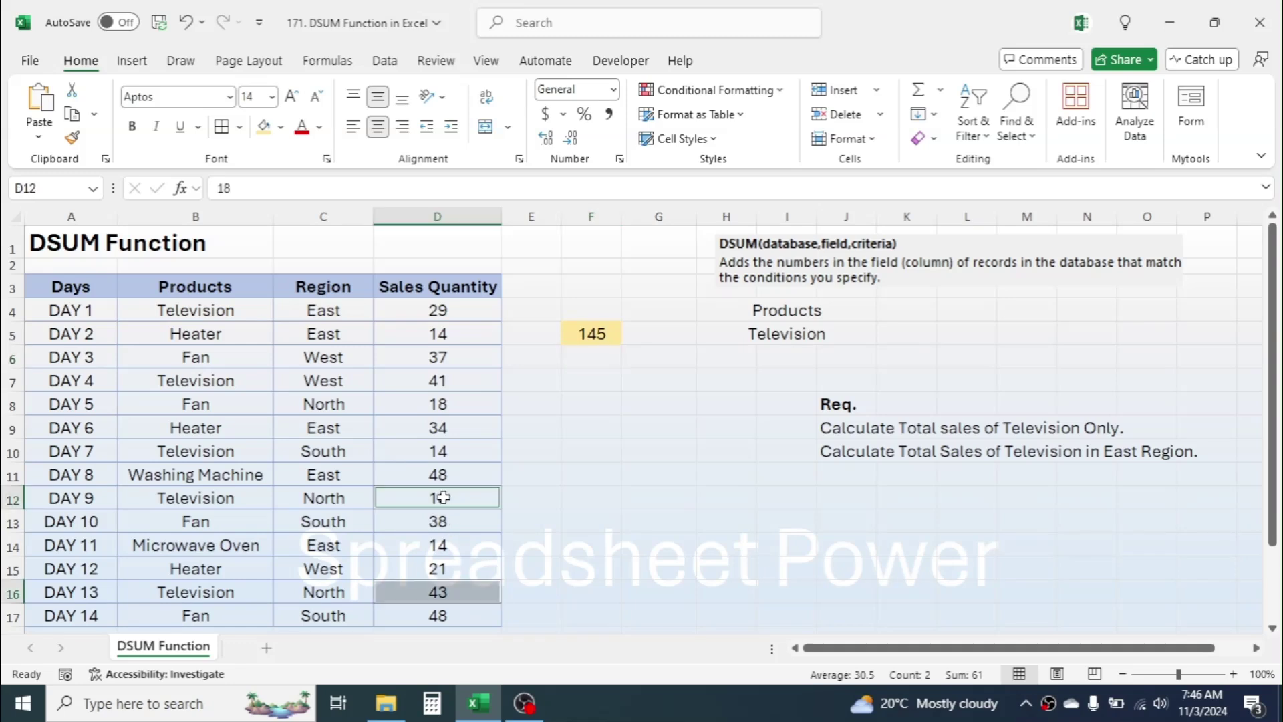
{"action": "left_click", "coordinate": [474, 448], "text": "ctrl"}
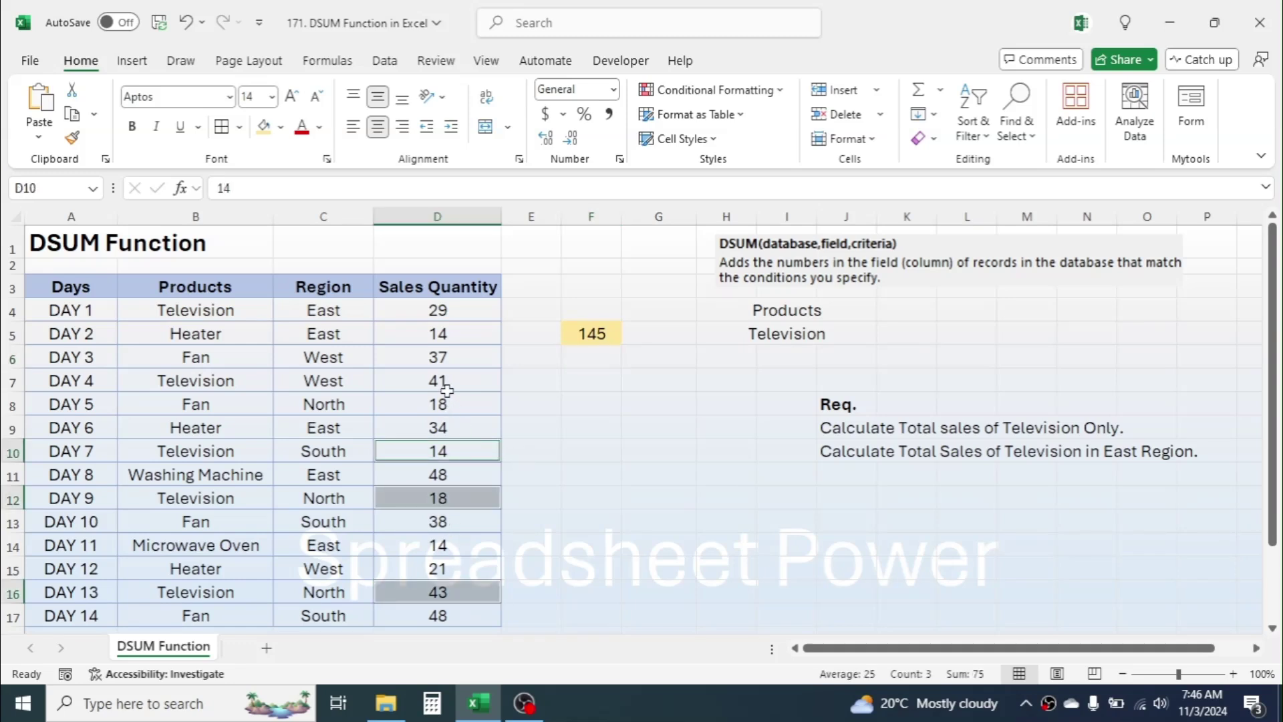
{"action": "left_click", "coordinate": [444, 380], "text": "ctrl"}
{"action": "left_click", "coordinate": [474, 312], "text": "ctrl"}
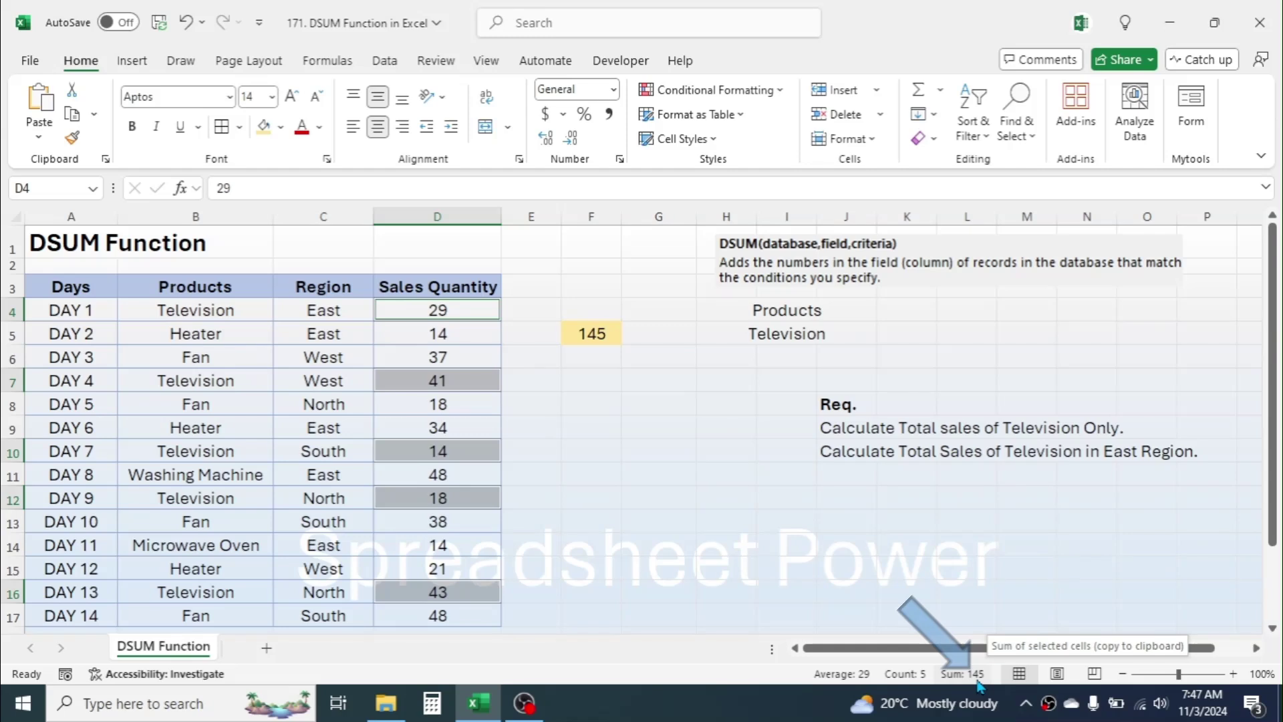
{"action": "left_click", "coordinate": [592, 332]}
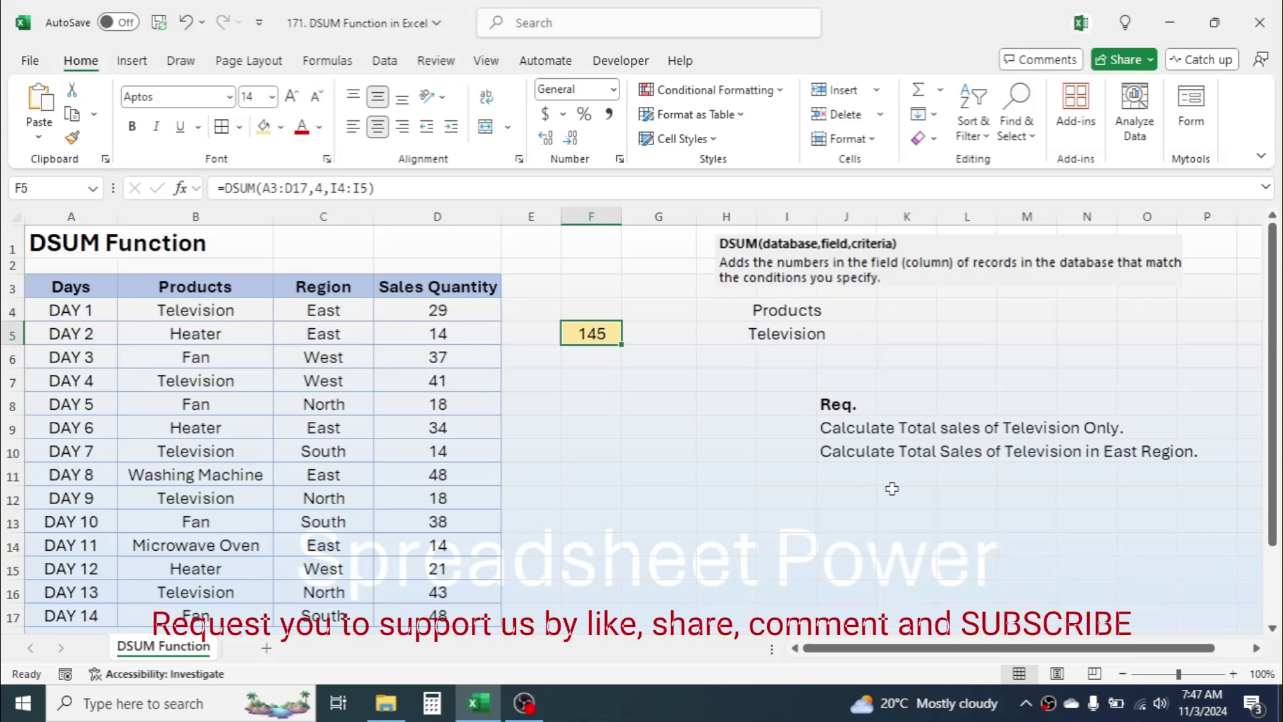
{"action": "left_click", "coordinate": [592, 423]}
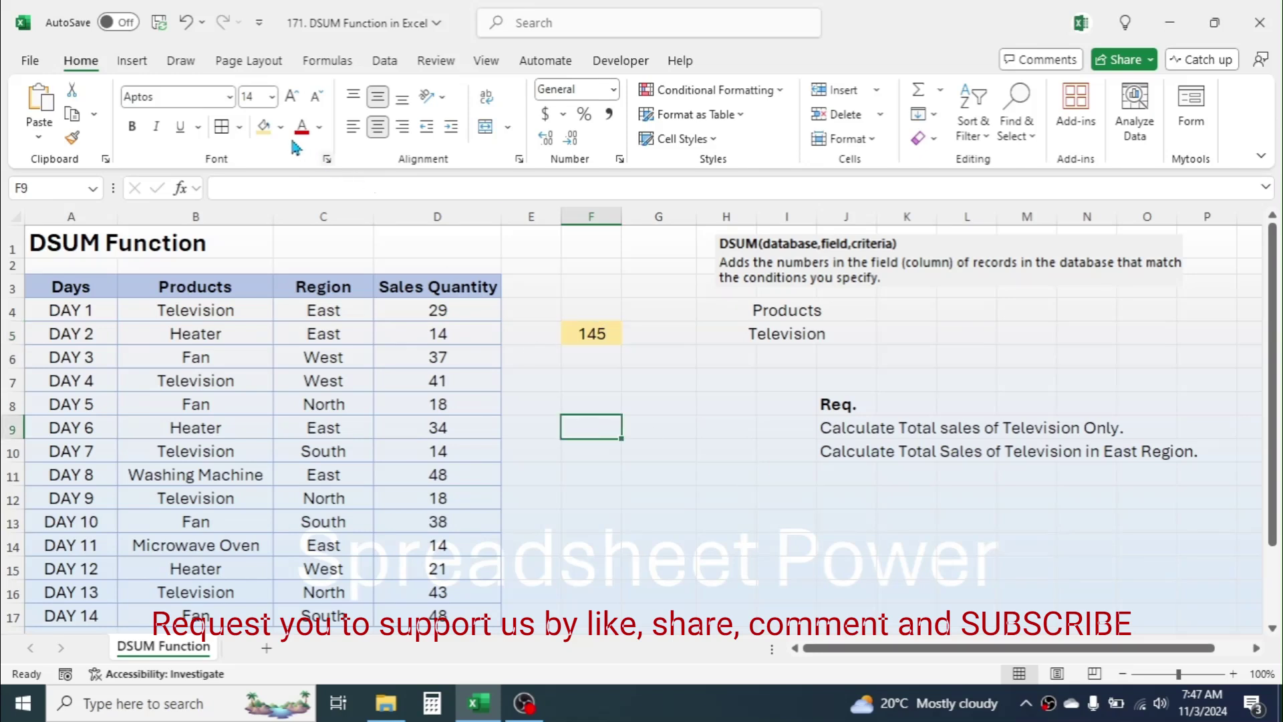
Step: Give F9 a yellow fill
{"action": "left_click", "coordinate": [264, 129]}
{"action": "left_click", "coordinate": [802, 311]}
{"action": "left_click", "coordinate": [855, 312]}
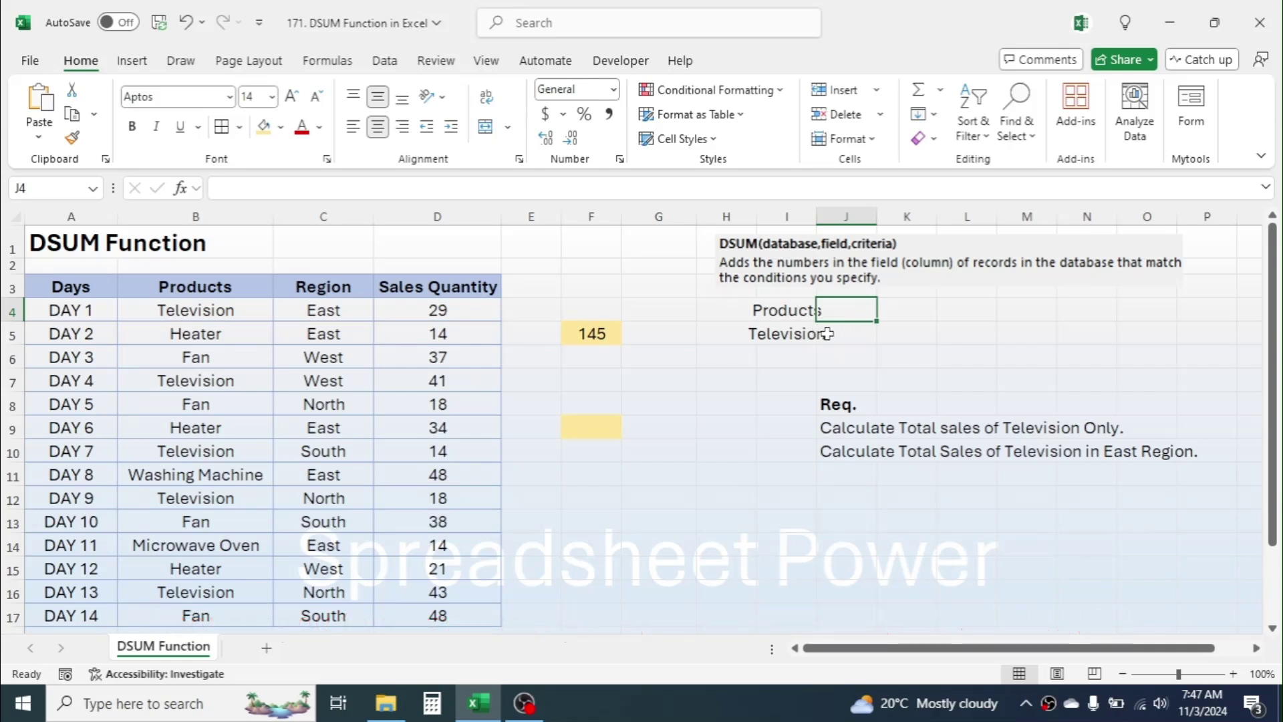
Step: Enter East in J5 and the header Region in J4
{"action": "left_click", "coordinate": [839, 332]}
{"action": "type", "text": "East"}
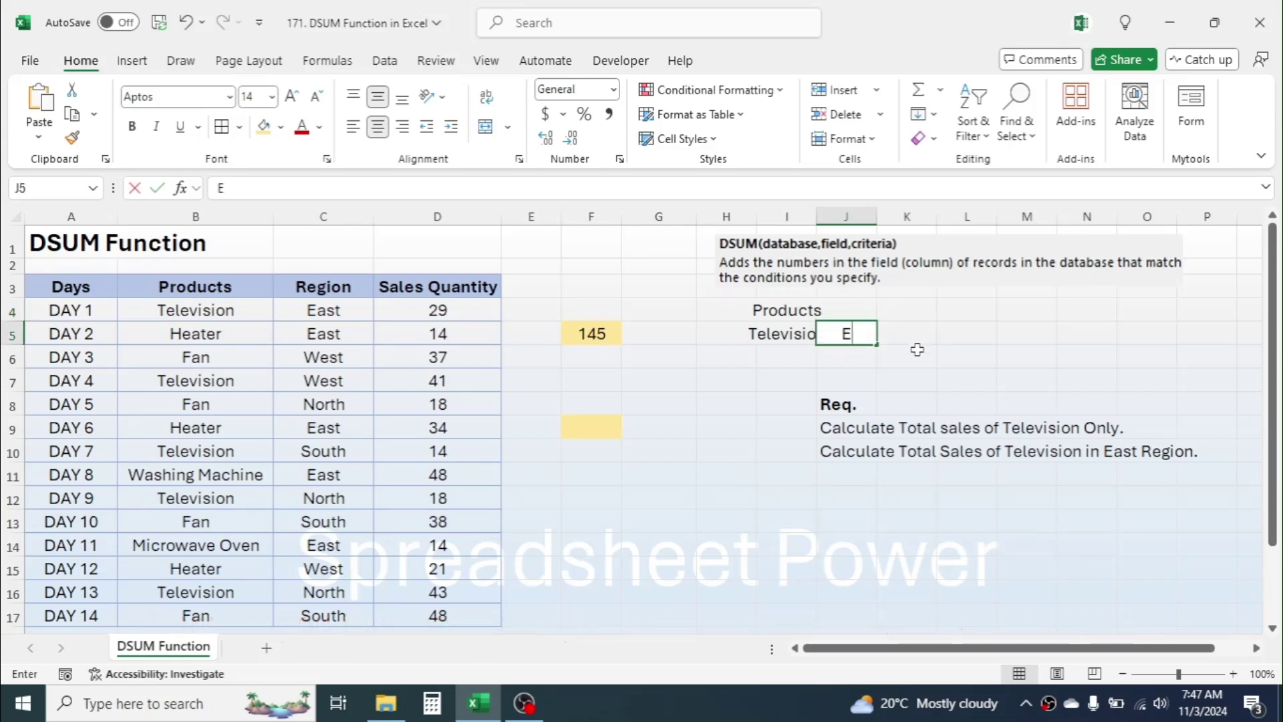
{"action": "left_click", "coordinate": [869, 333]}
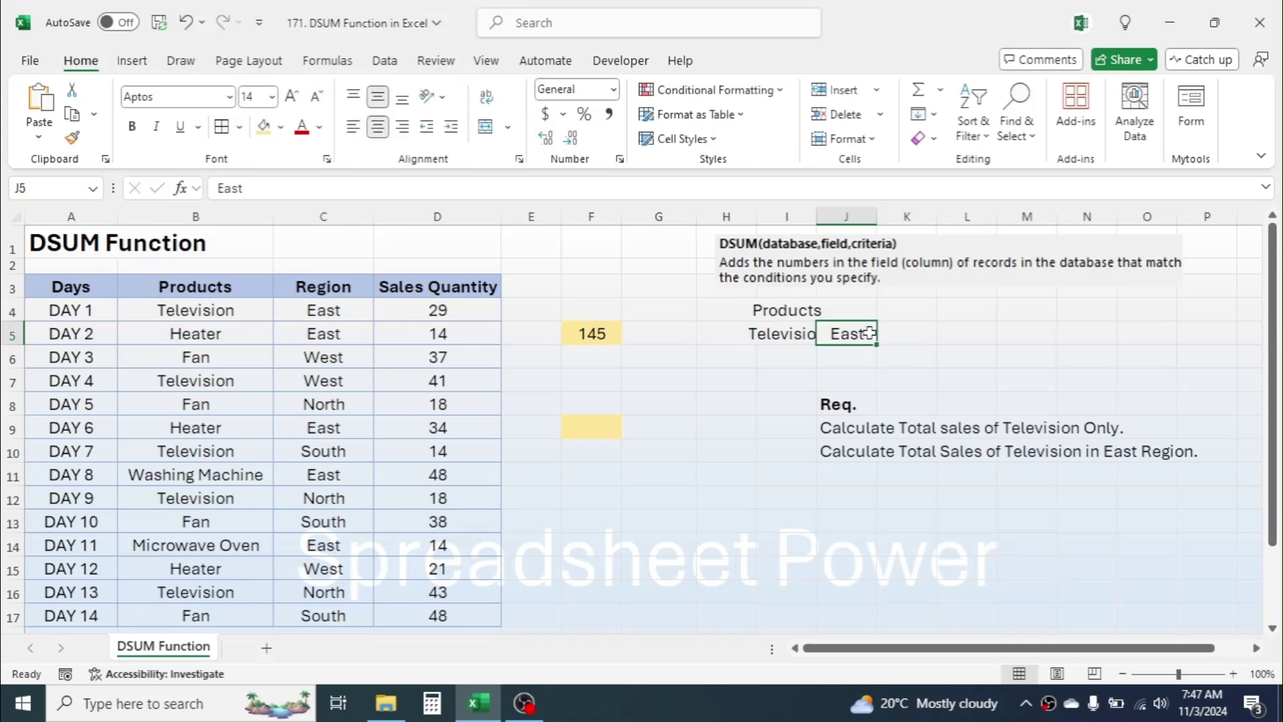
{"action": "left_click", "coordinate": [854, 313]}
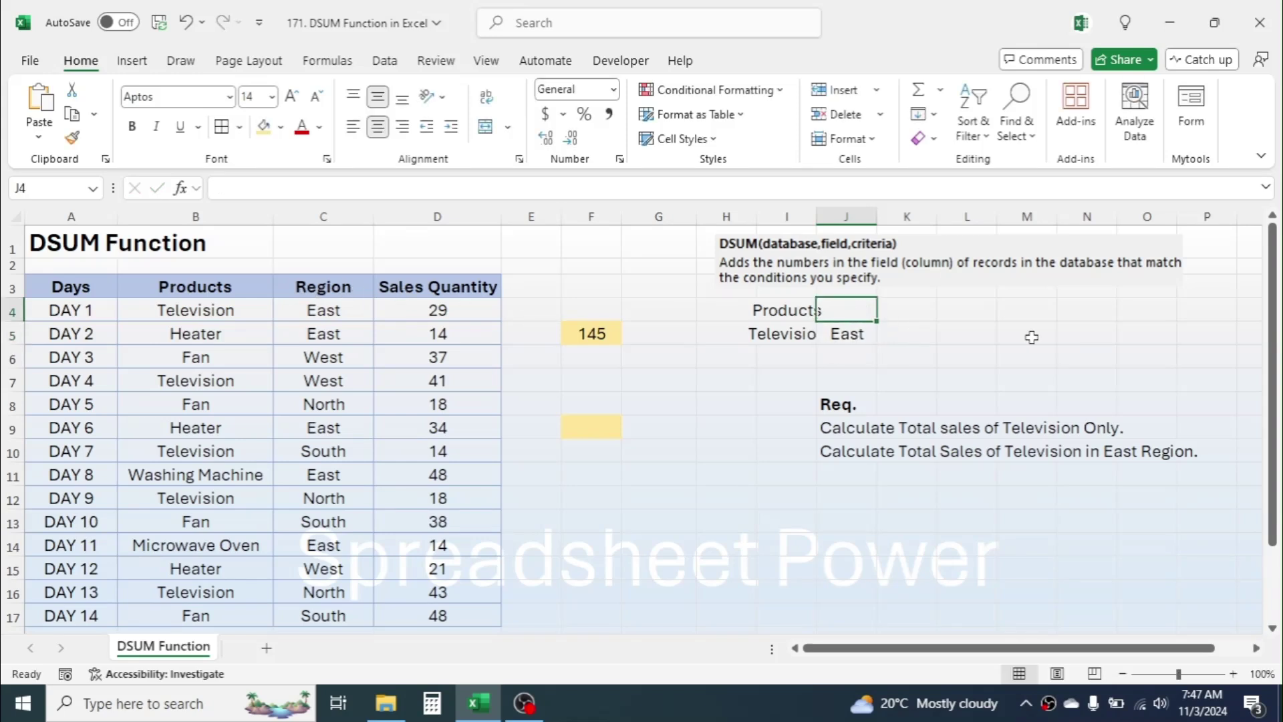
{"action": "type", "text": "Region"}
{"action": "key", "text": "Return"}
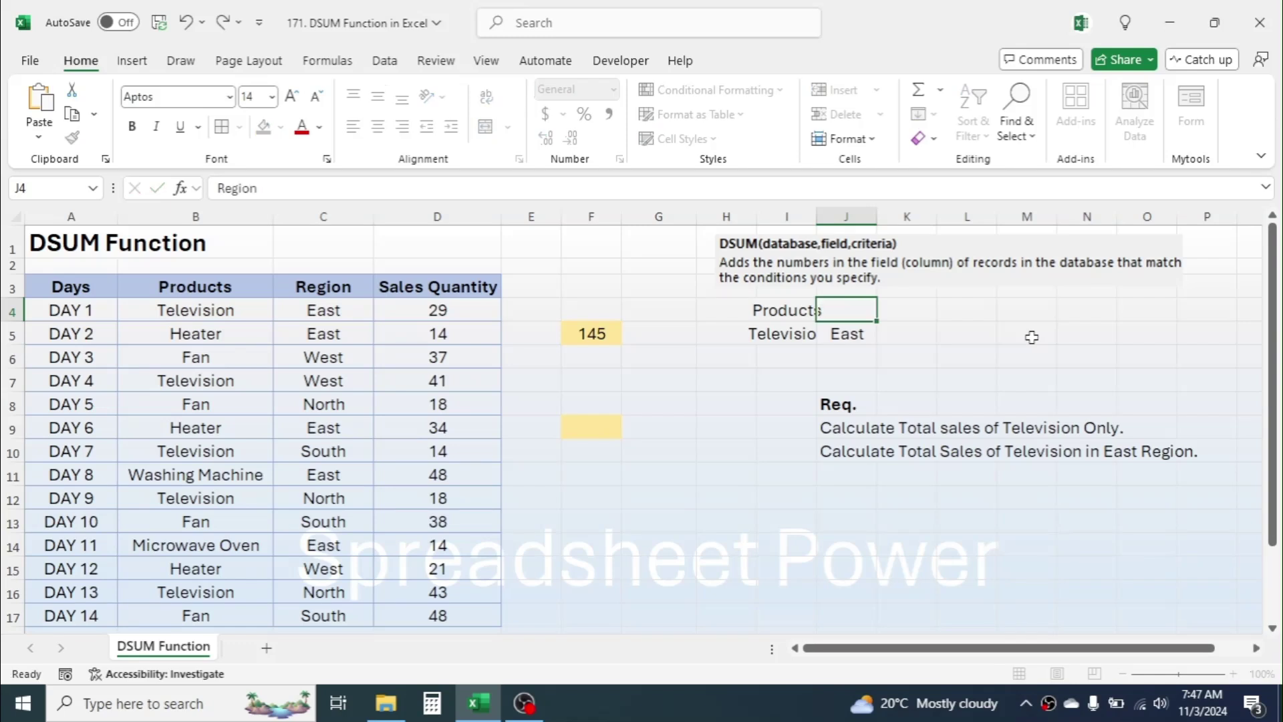
Step: Enter =DSUM(A3:D17,4,I4:J5) in F9, returning 29 for East-region Television sales
{"action": "left_click", "coordinate": [586, 430]}
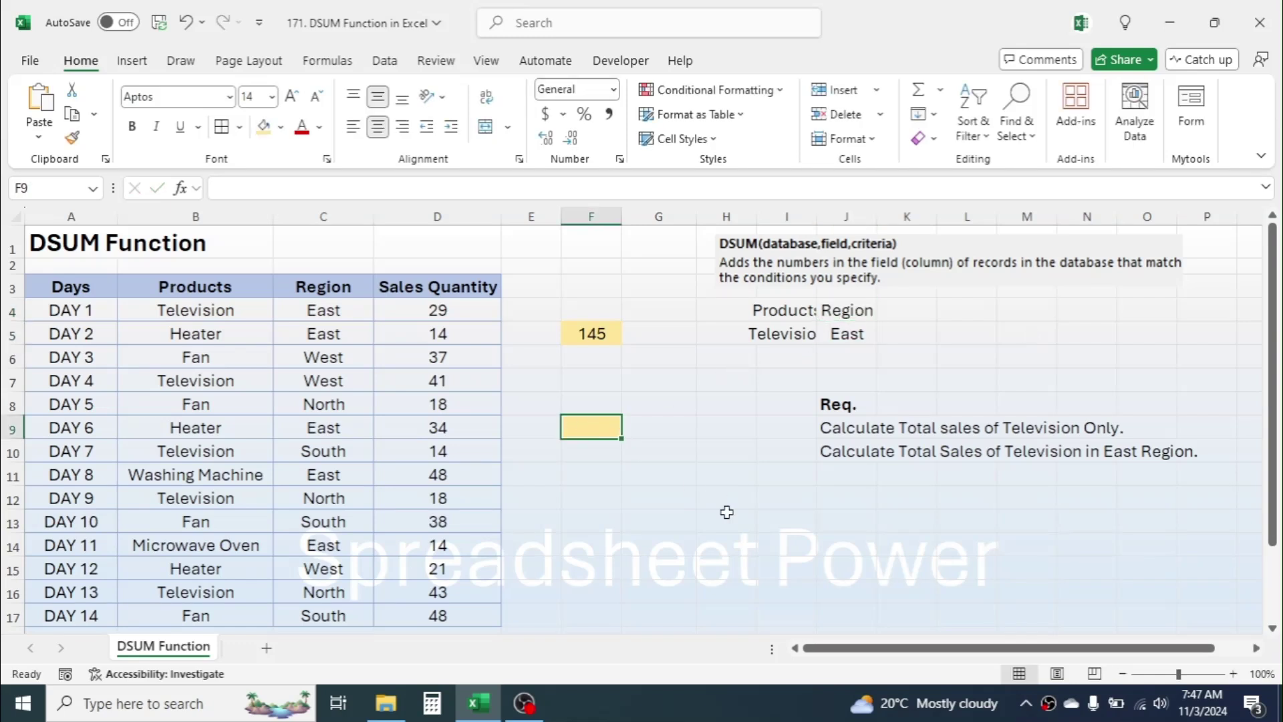
{"action": "type", "text": "=D"}
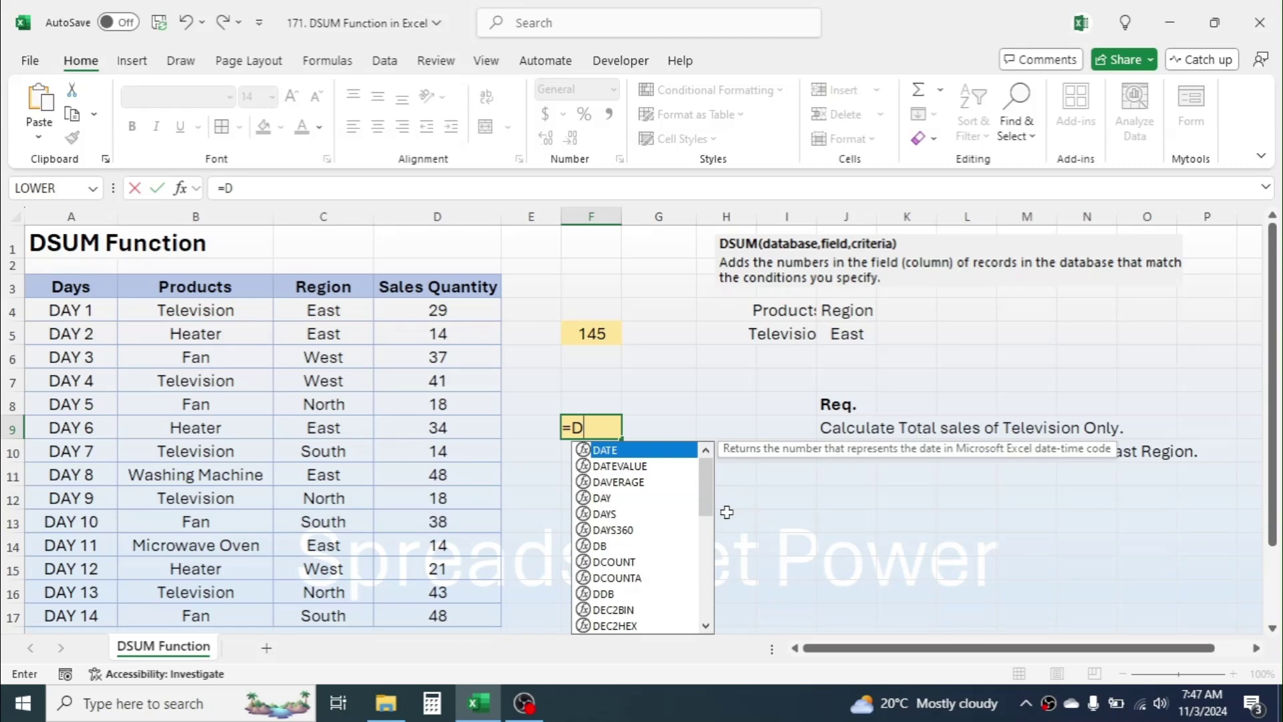
{"action": "type", "text": "SUM("}
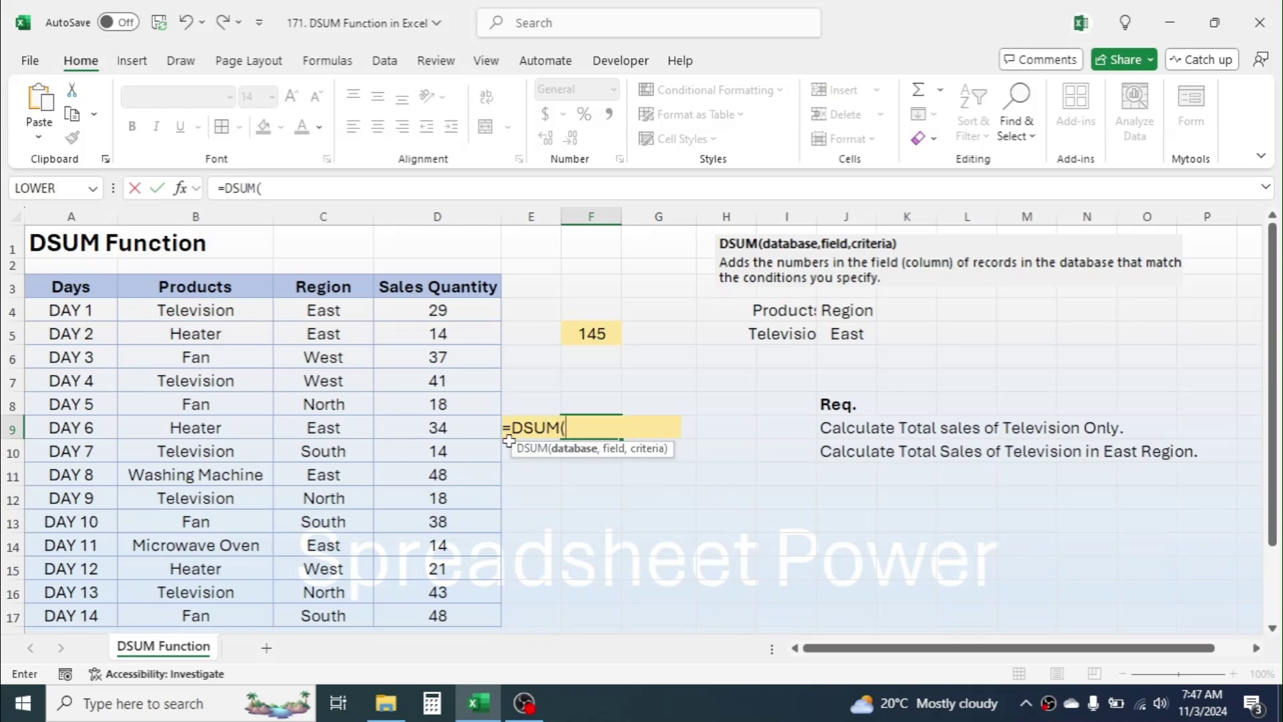
{"action": "left_click_drag", "start_coordinate": [90, 292], "coordinate": [462, 563]}
{"action": "type", "text": ","}
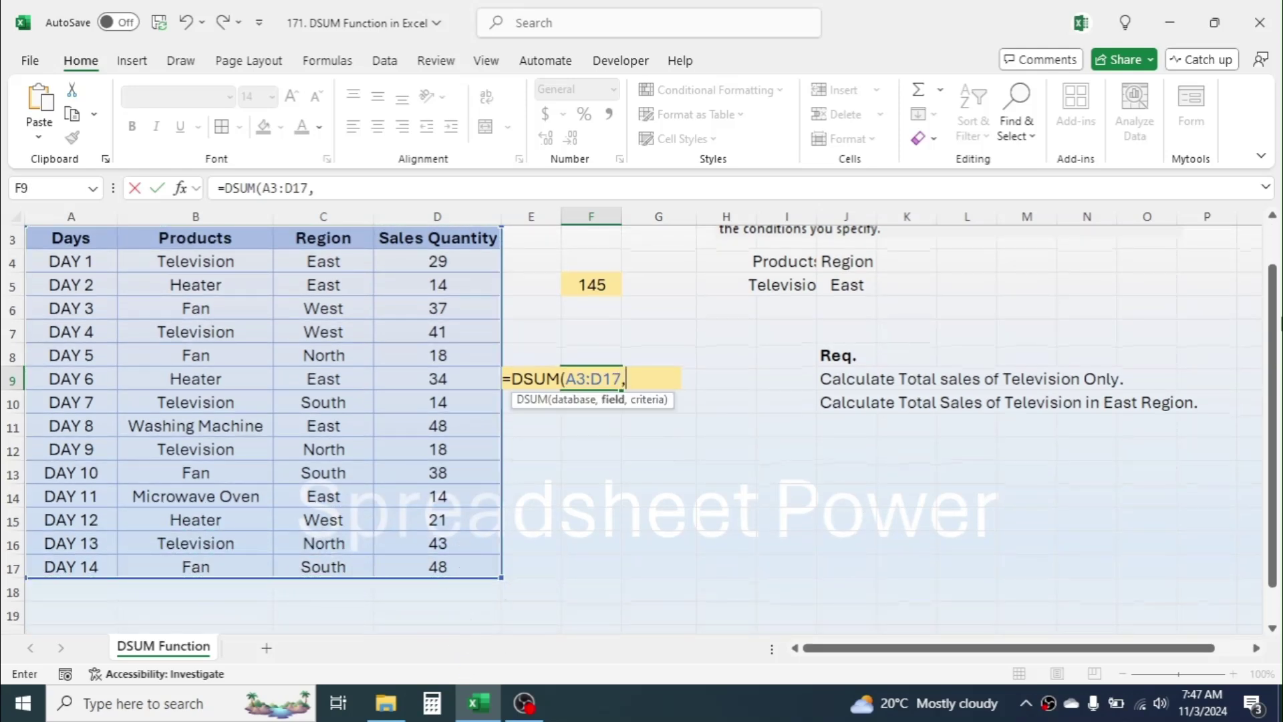
{"action": "left_click_drag", "start_coordinate": [1278, 326], "coordinate": [1278, 286]}
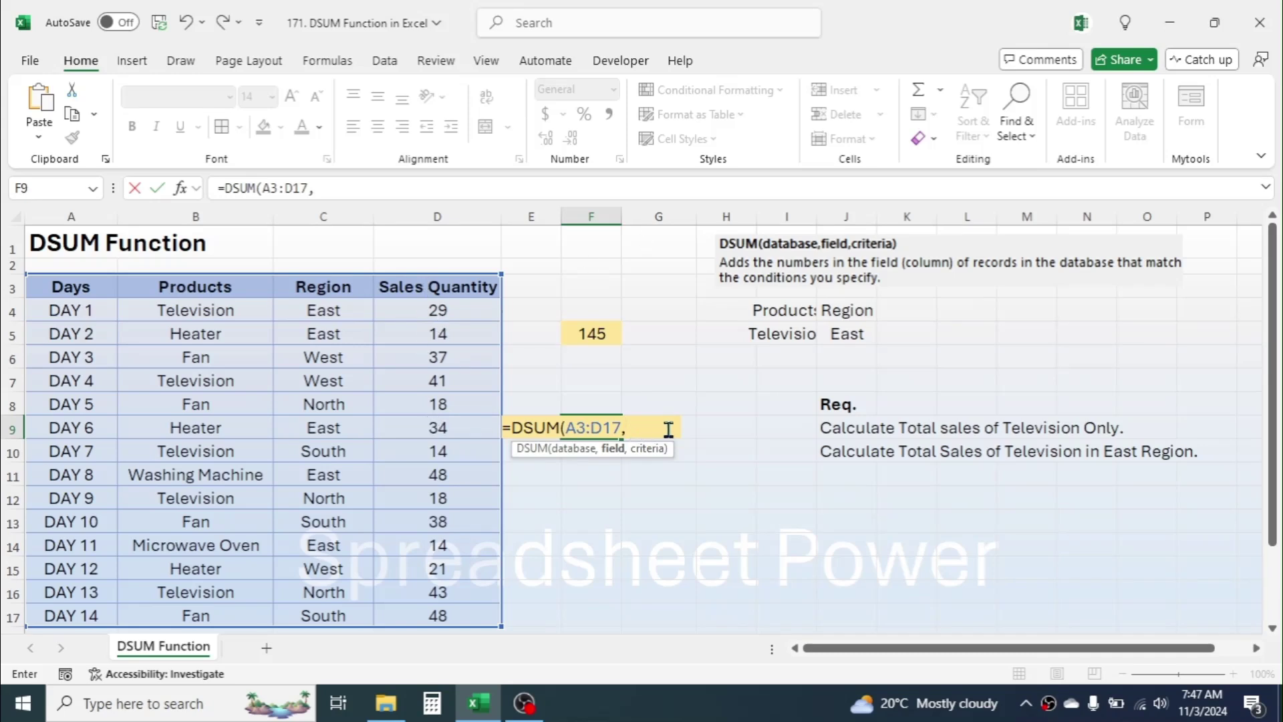
{"action": "type", "text": "4,"}
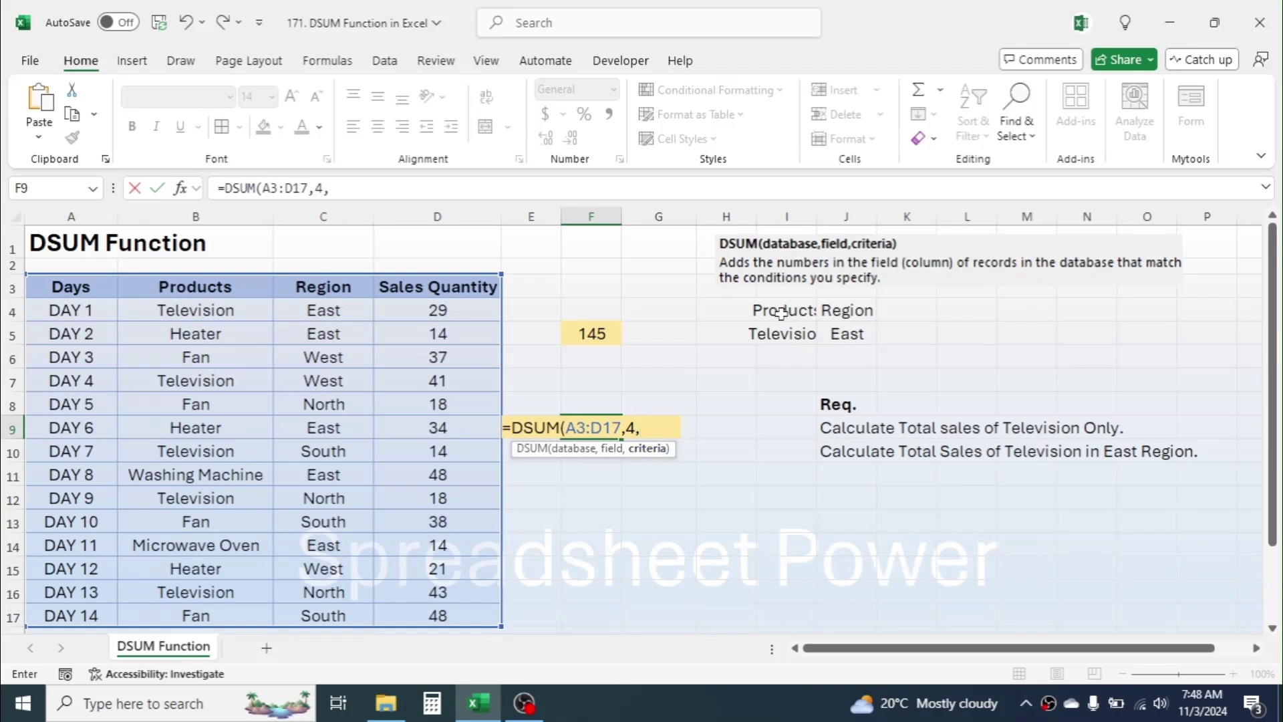
{"action": "left_click_drag", "start_coordinate": [781, 313], "coordinate": [830, 330]}
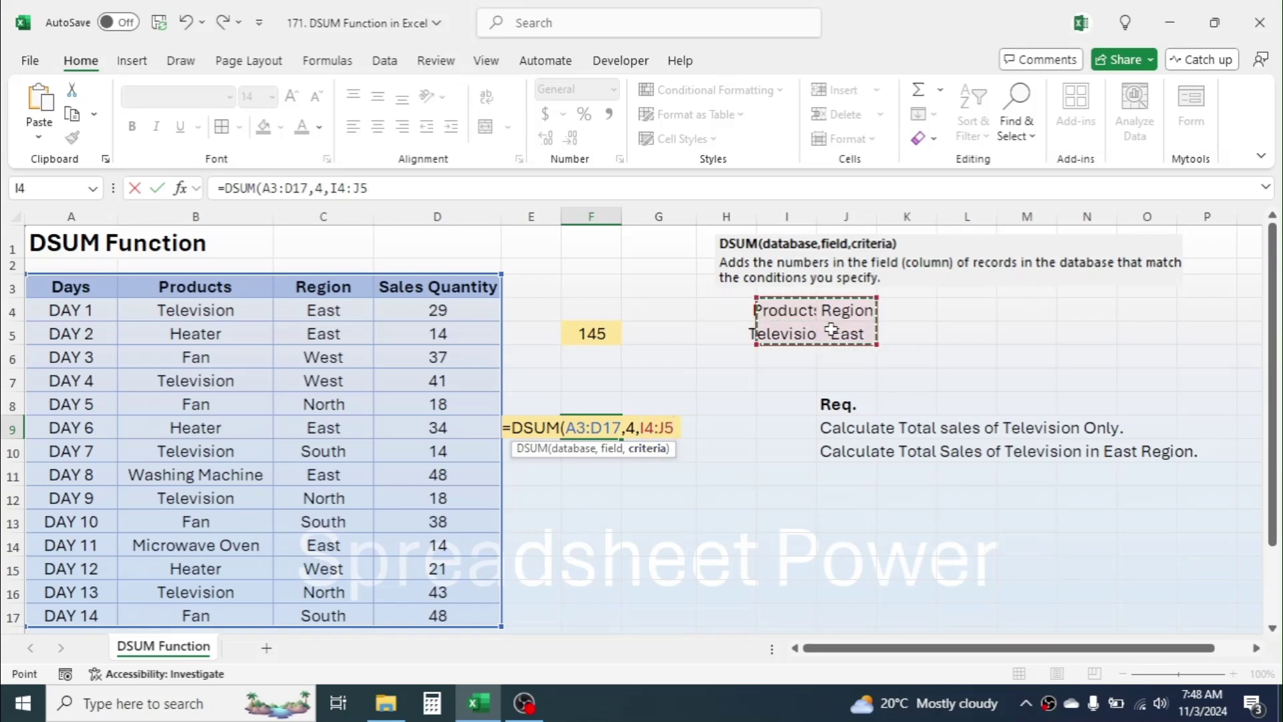
{"action": "type", "text": ")"}
{"action": "key", "text": "Return"}
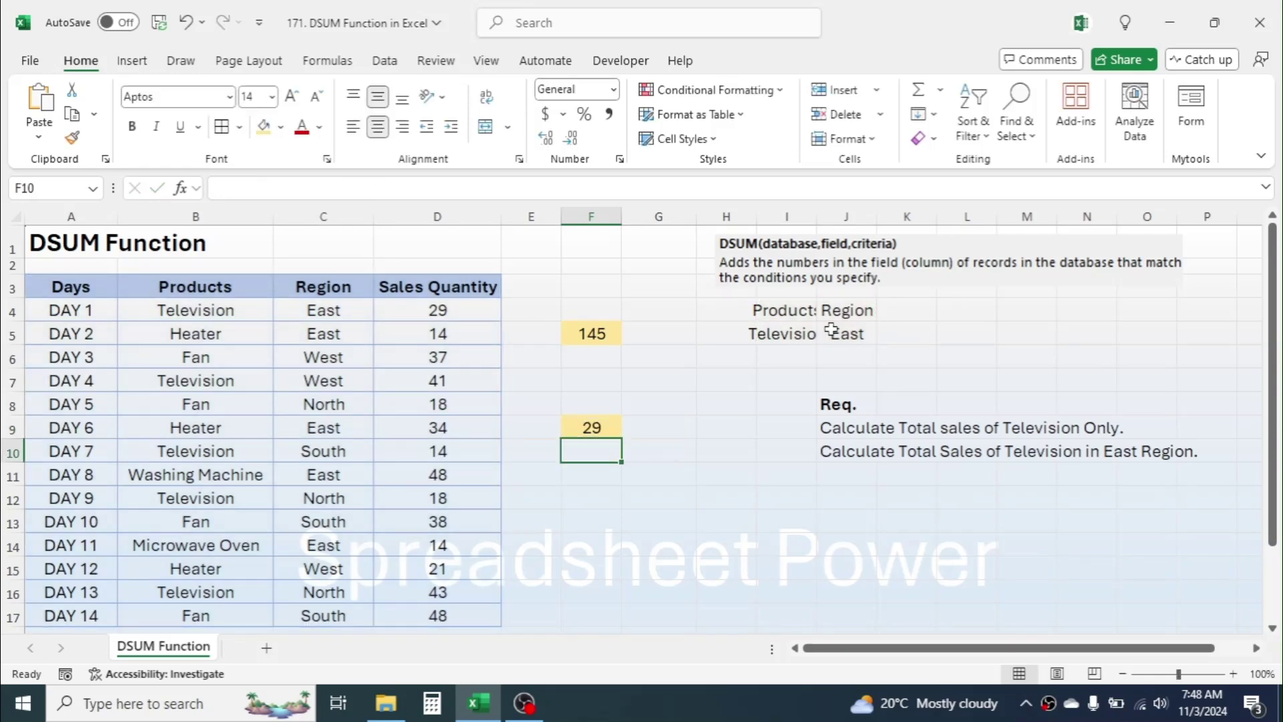
{"action": "left_click", "coordinate": [597, 426]}
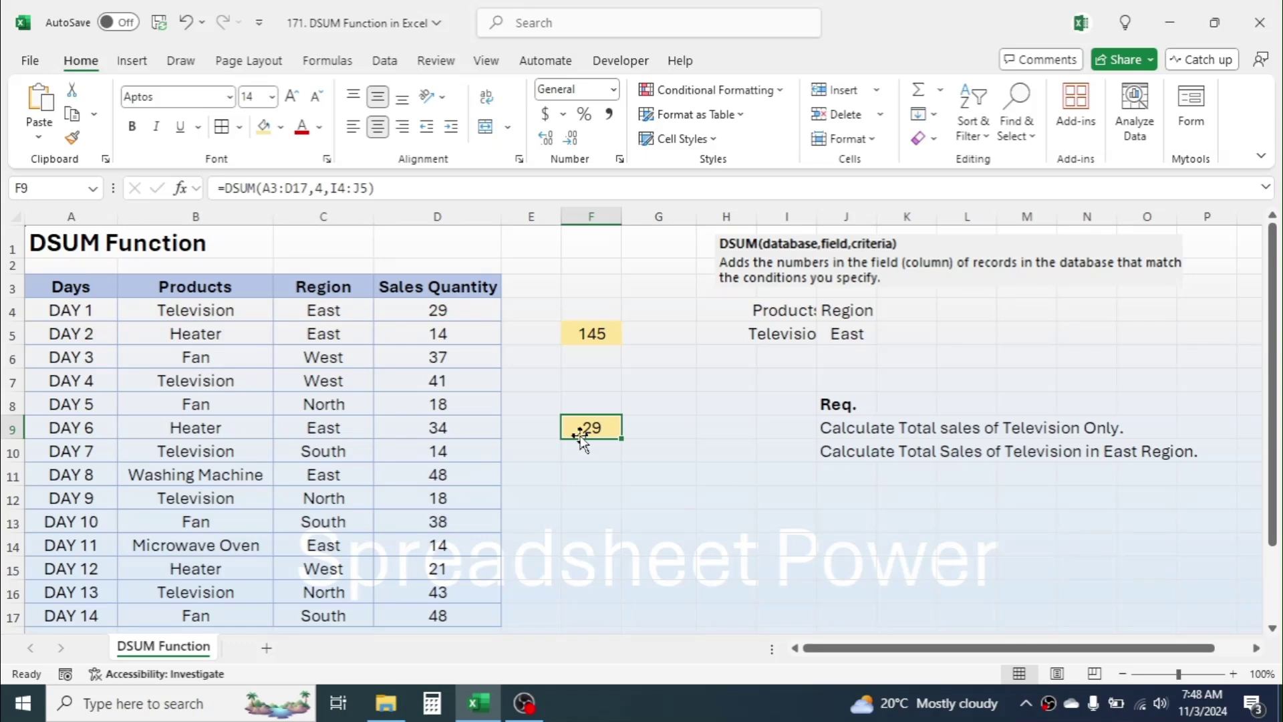
{"action": "left_click", "coordinate": [446, 310]}
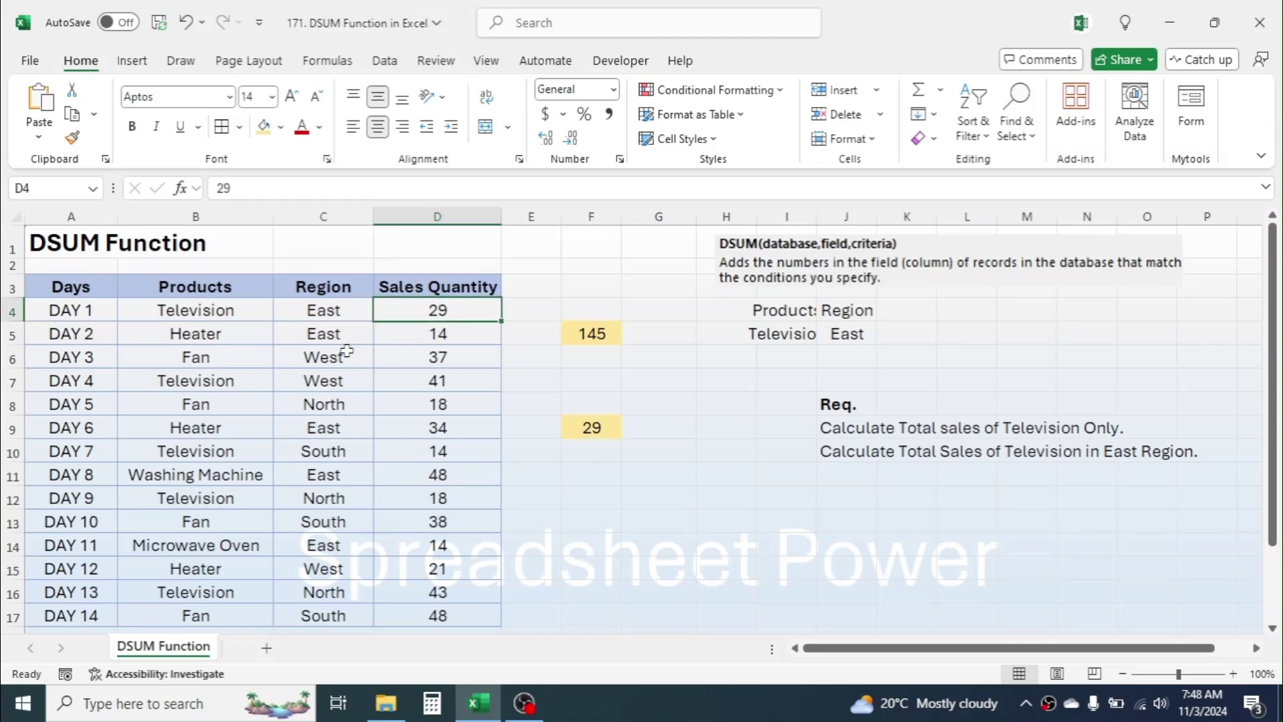
{"action": "left_click", "coordinate": [301, 380]}
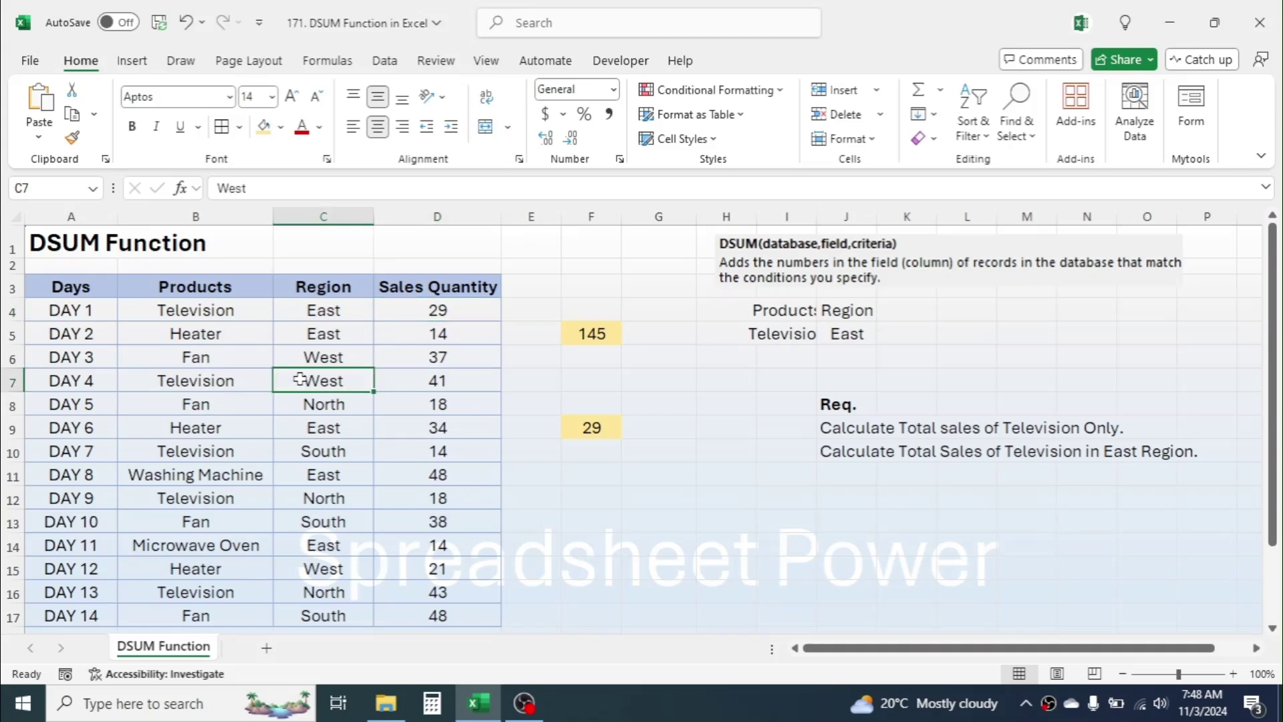
{"action": "left_click", "coordinate": [231, 380]}
{"action": "left_click", "coordinate": [223, 454]}
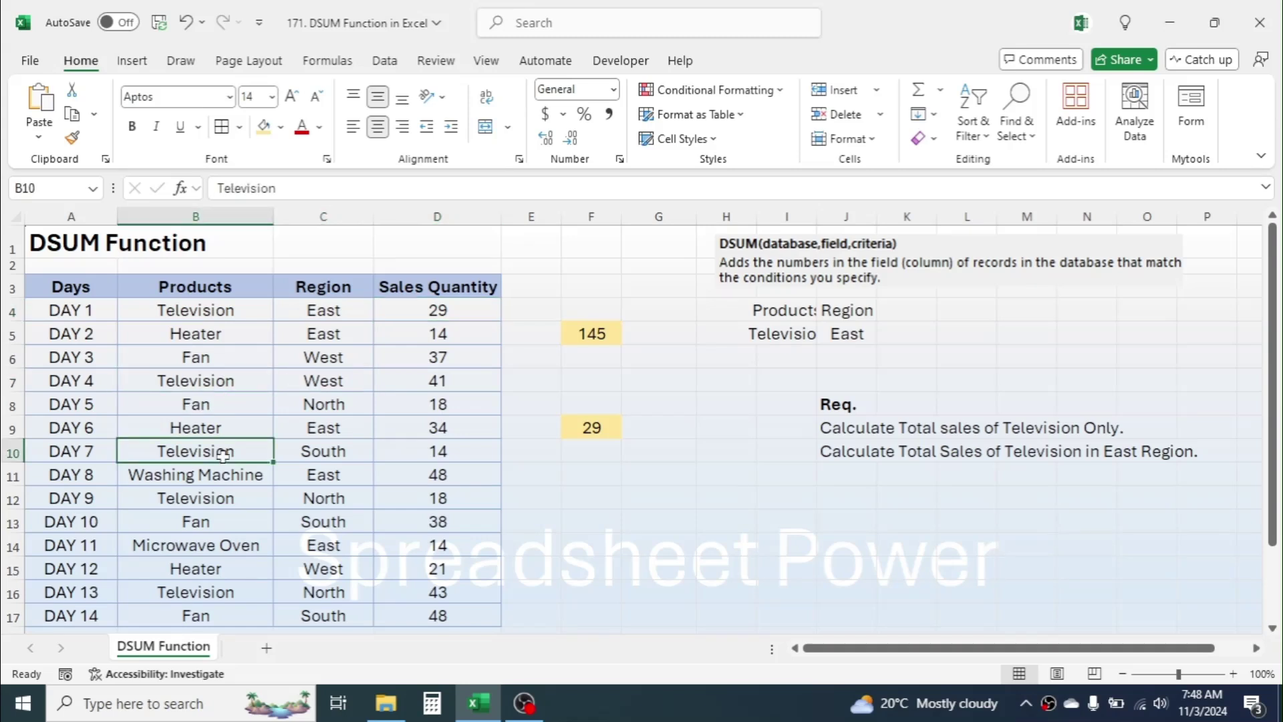
{"action": "left_click", "coordinate": [340, 452]}
{"action": "left_click", "coordinate": [346, 383]}
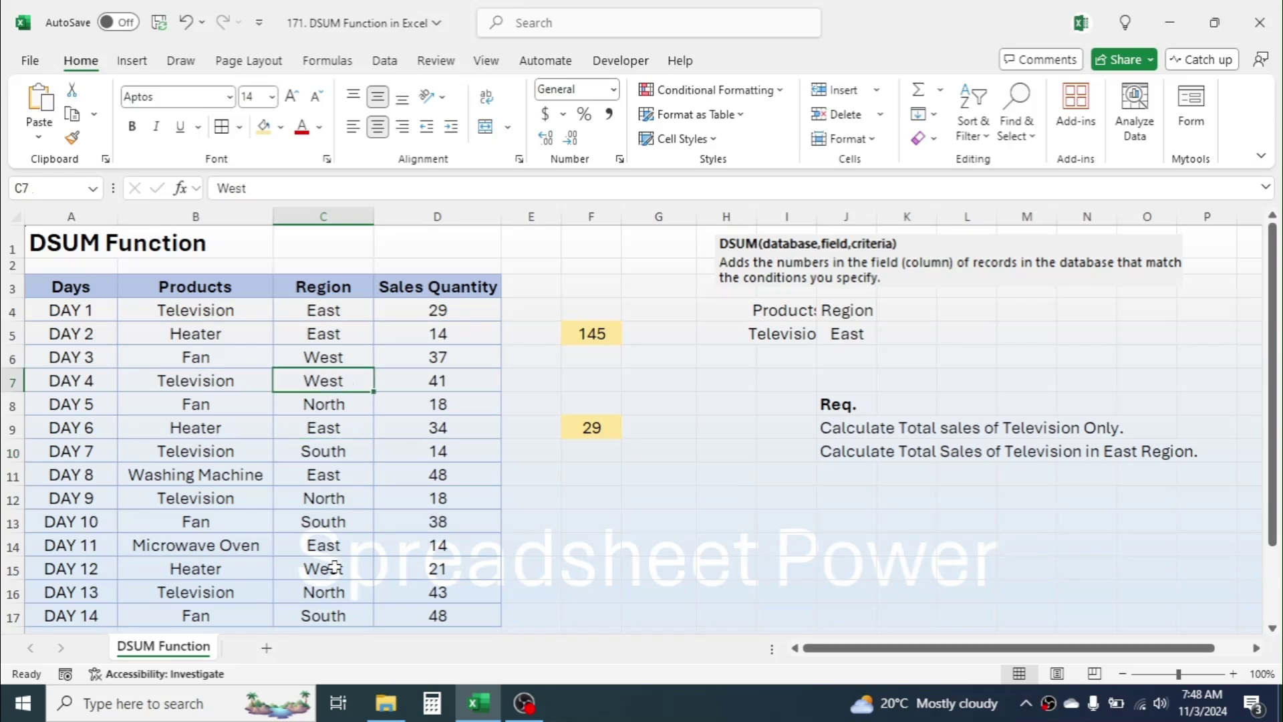
{"action": "left_click", "coordinate": [327, 598]}
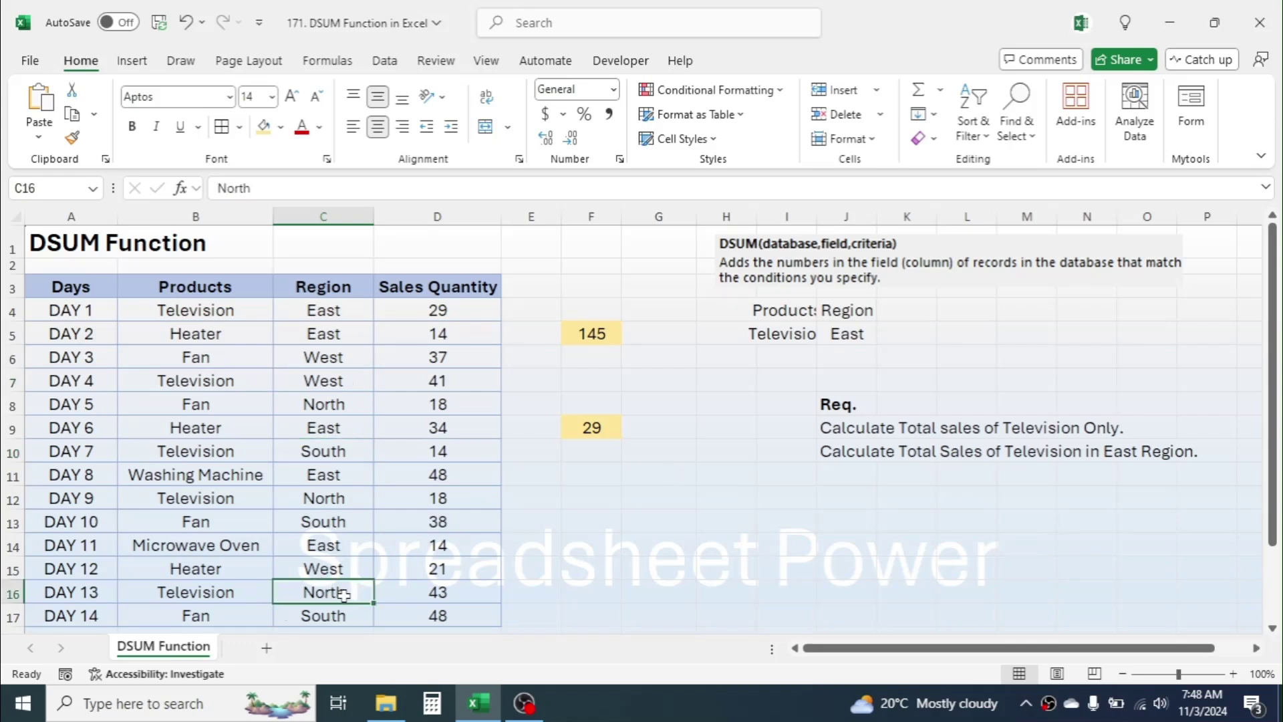
Step: Change DAY 13's region in C16 from North to East and confirm F9 now shows 72
{"action": "type", "text": "E"}
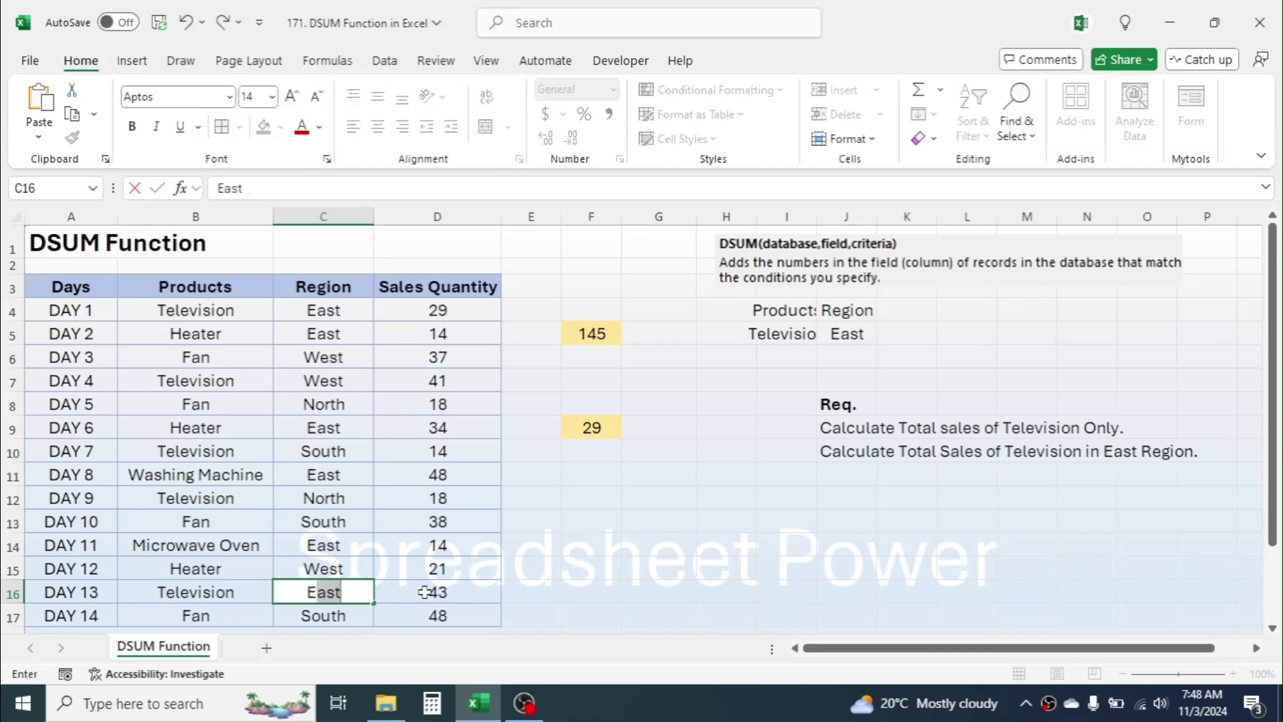
{"action": "type", "text": "s"}
{"action": "key", "text": "BackSpace"}
{"action": "type", "text": "ast"}
{"action": "key", "text": "Return"}
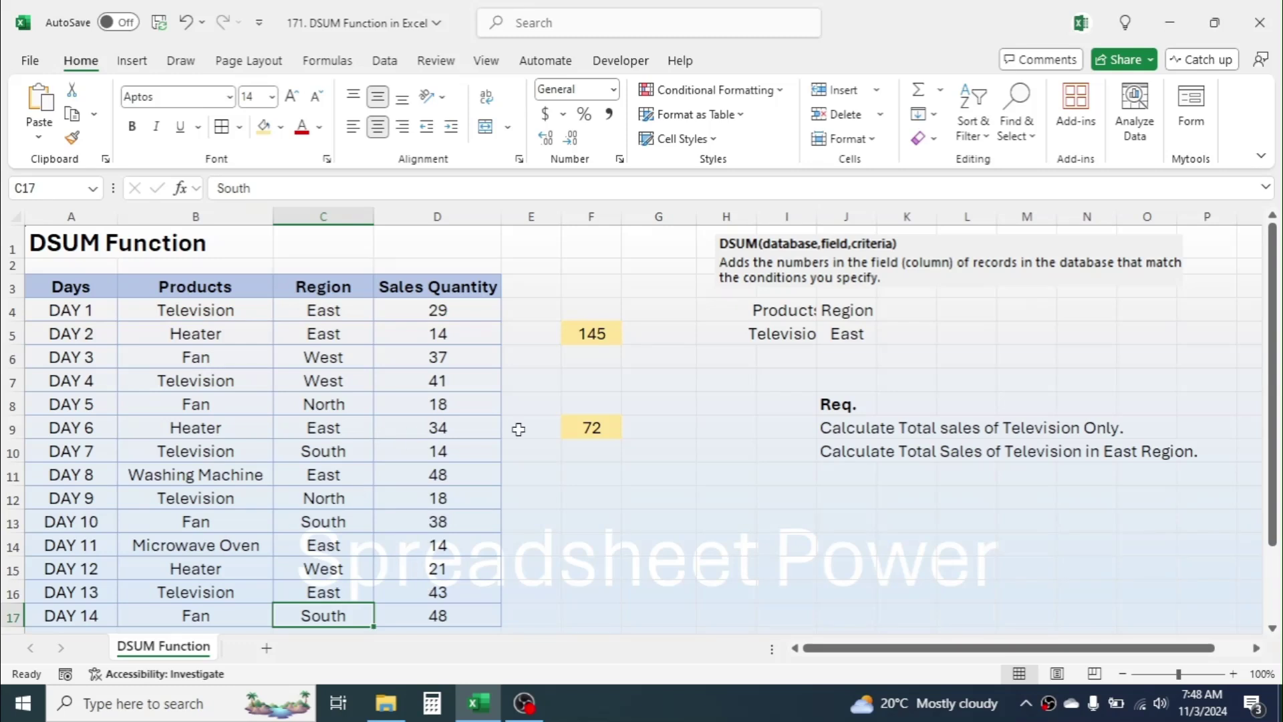
{"action": "left_click", "coordinate": [597, 433]}
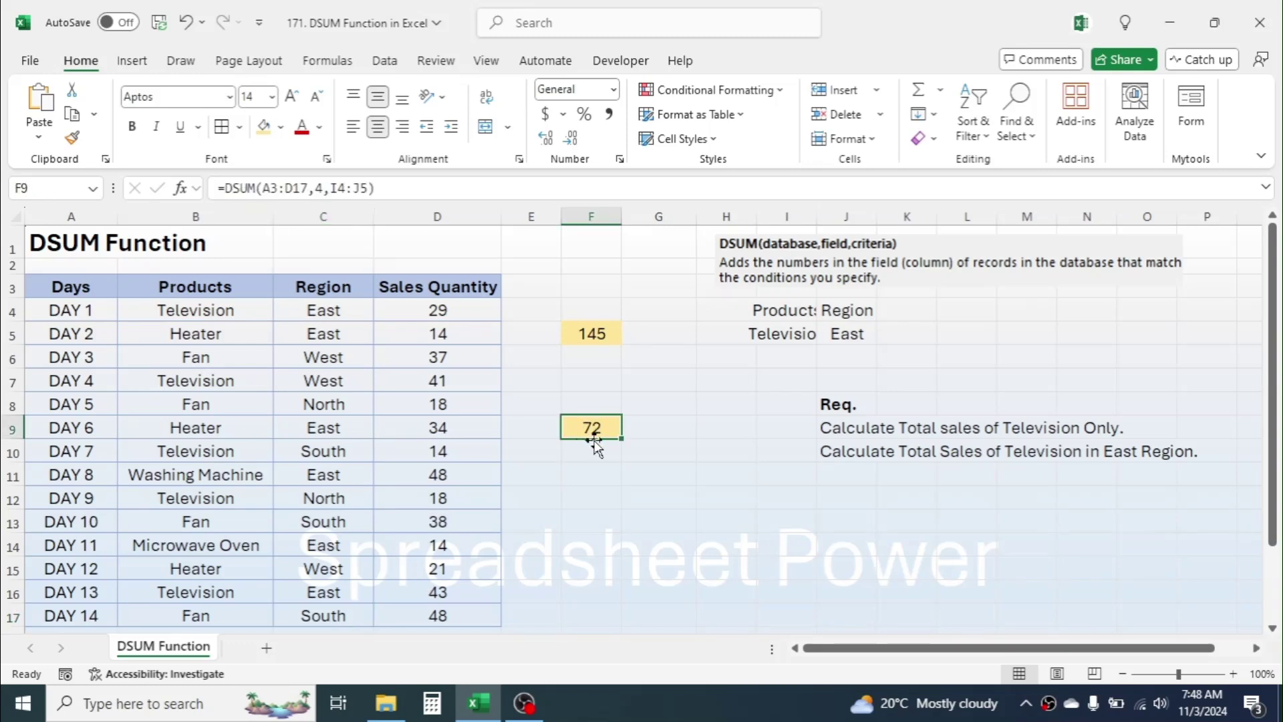
{"action": "left_click", "coordinate": [729, 492]}
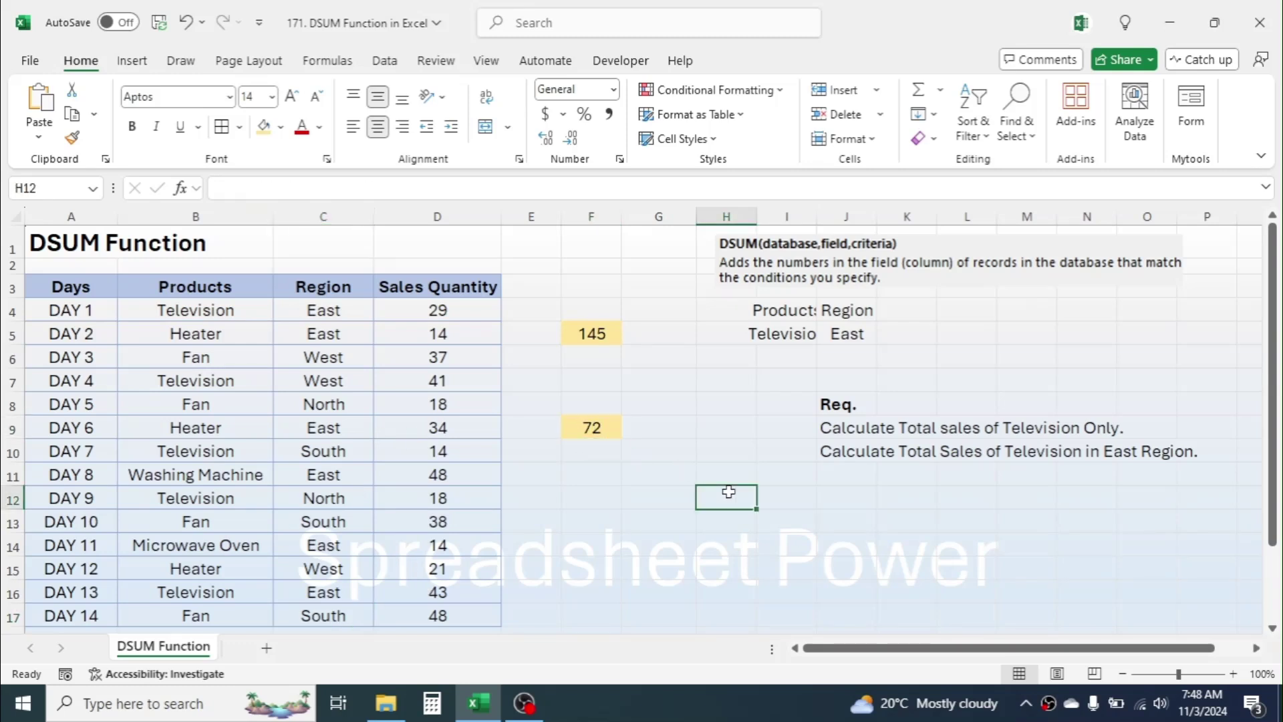